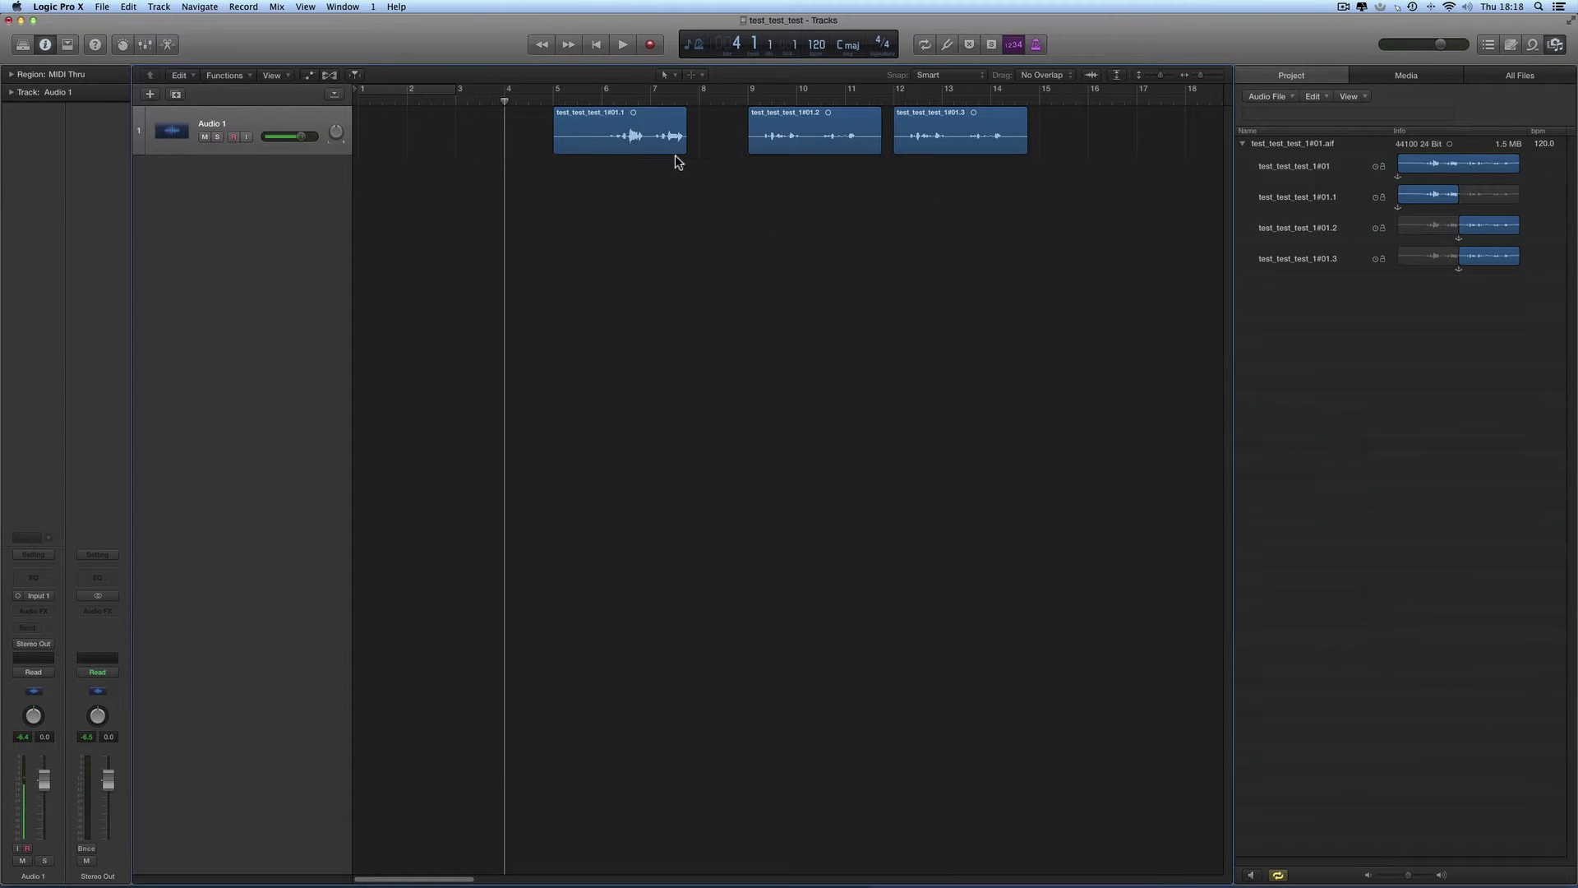
- Inspect test_test_test_1#01.aif and its regions in the bin and on the Audio 1 track
click(1321, 146)
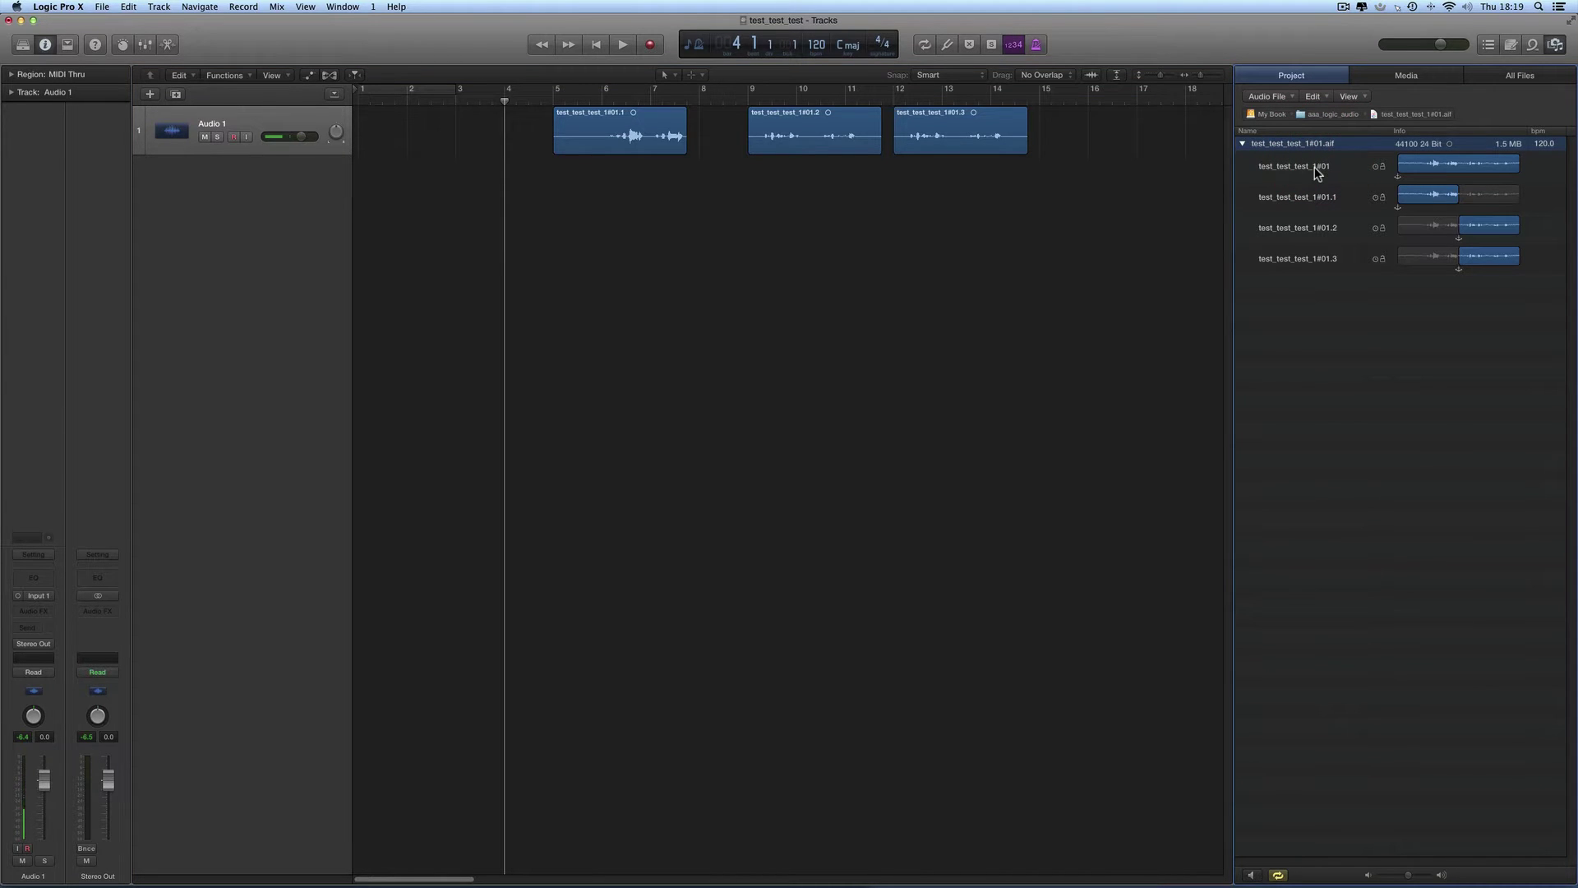
click(1318, 172)
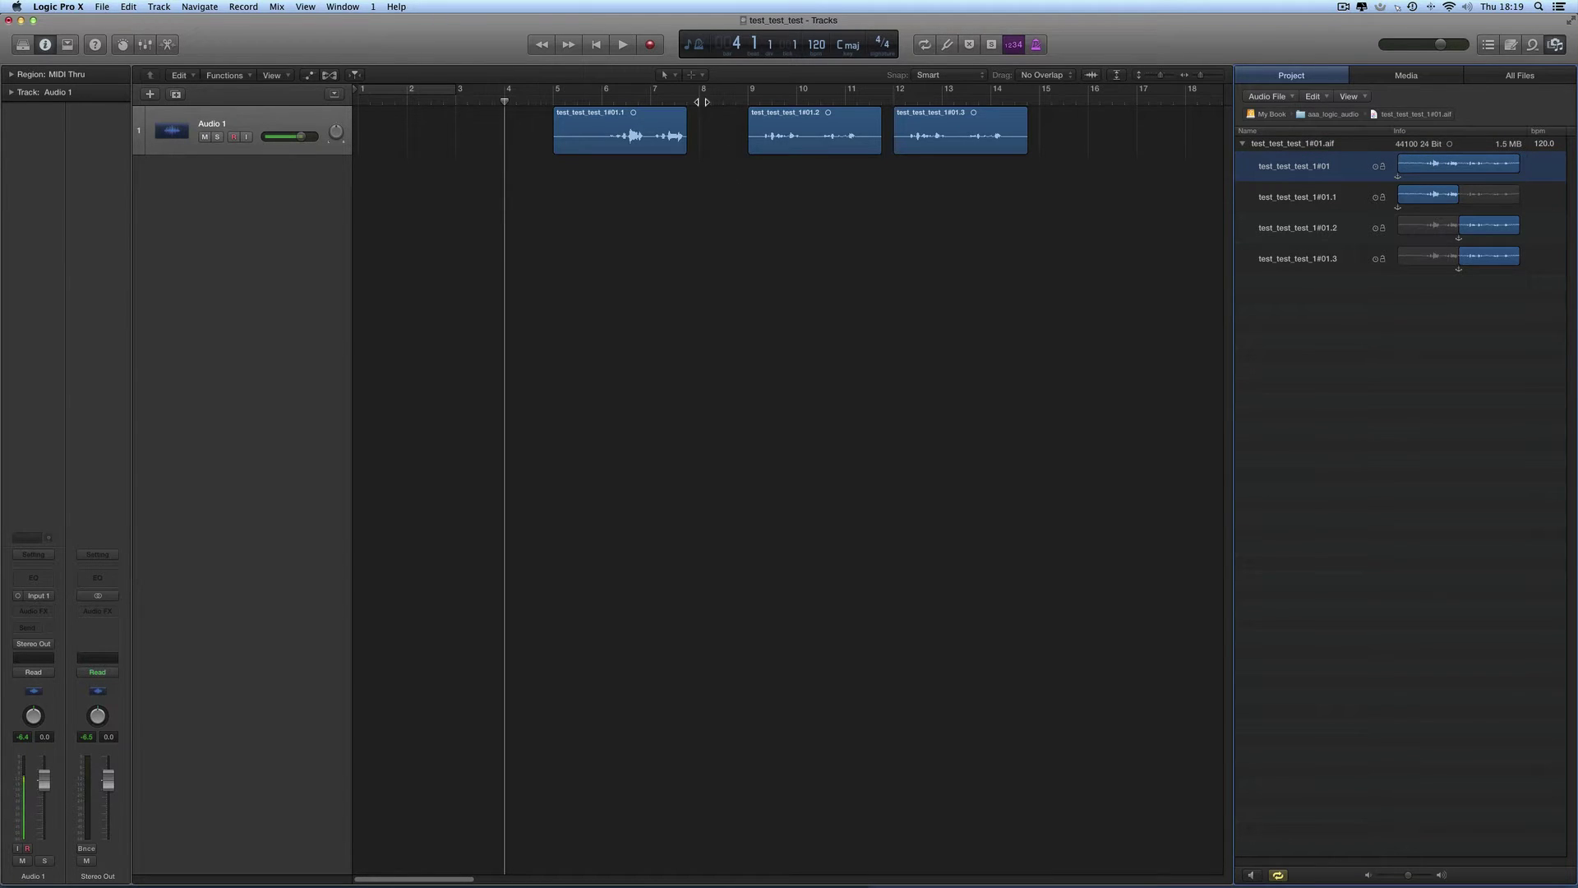
click(1309, 202)
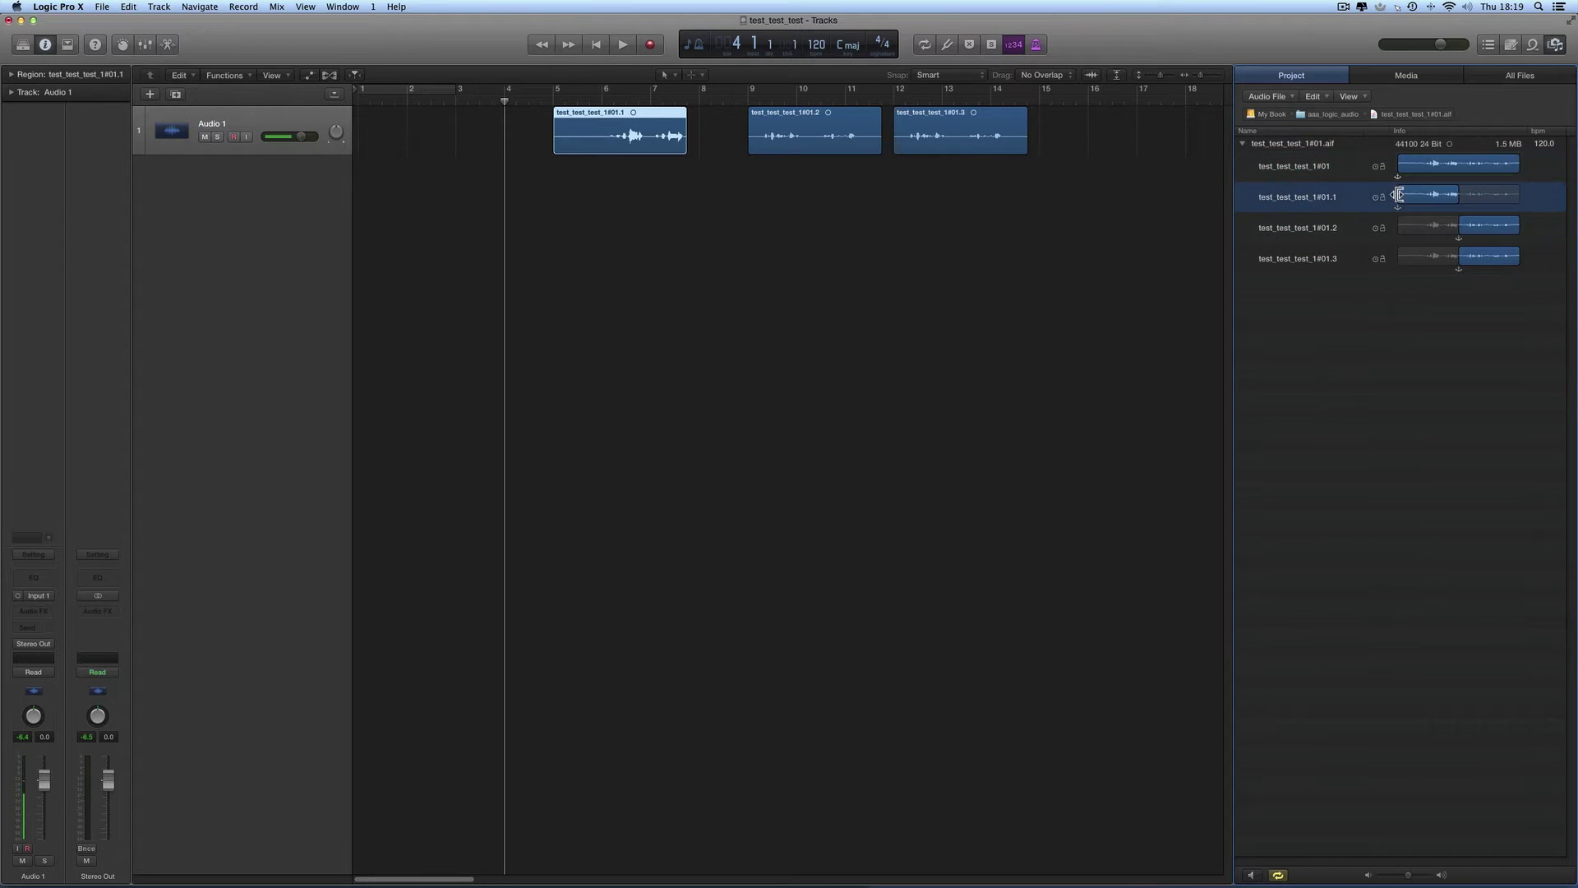
click(1310, 230)
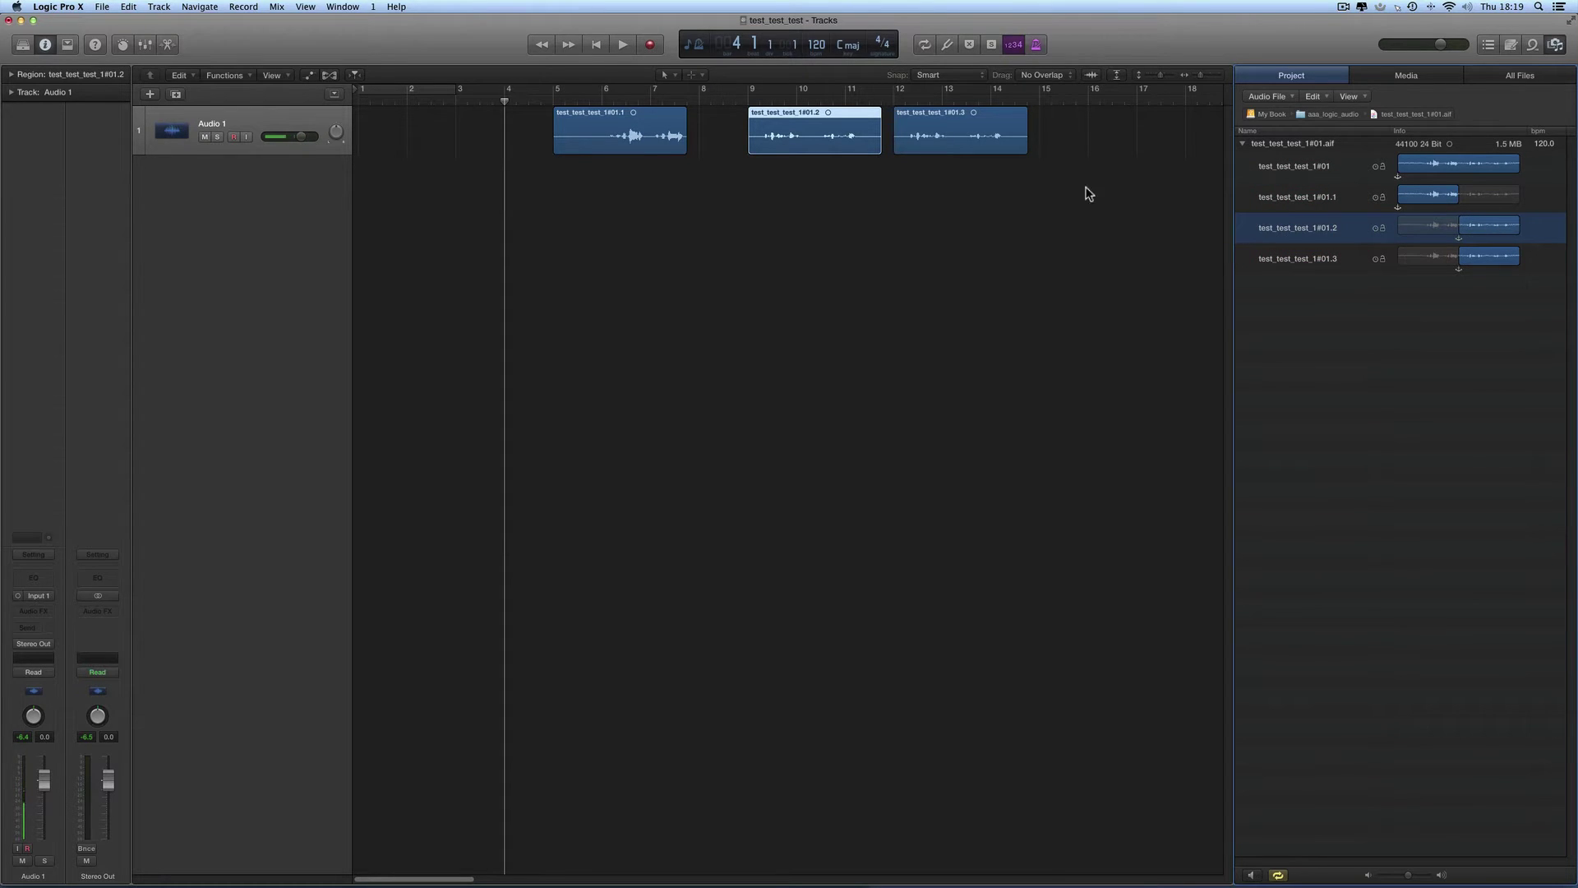
click(855, 128)
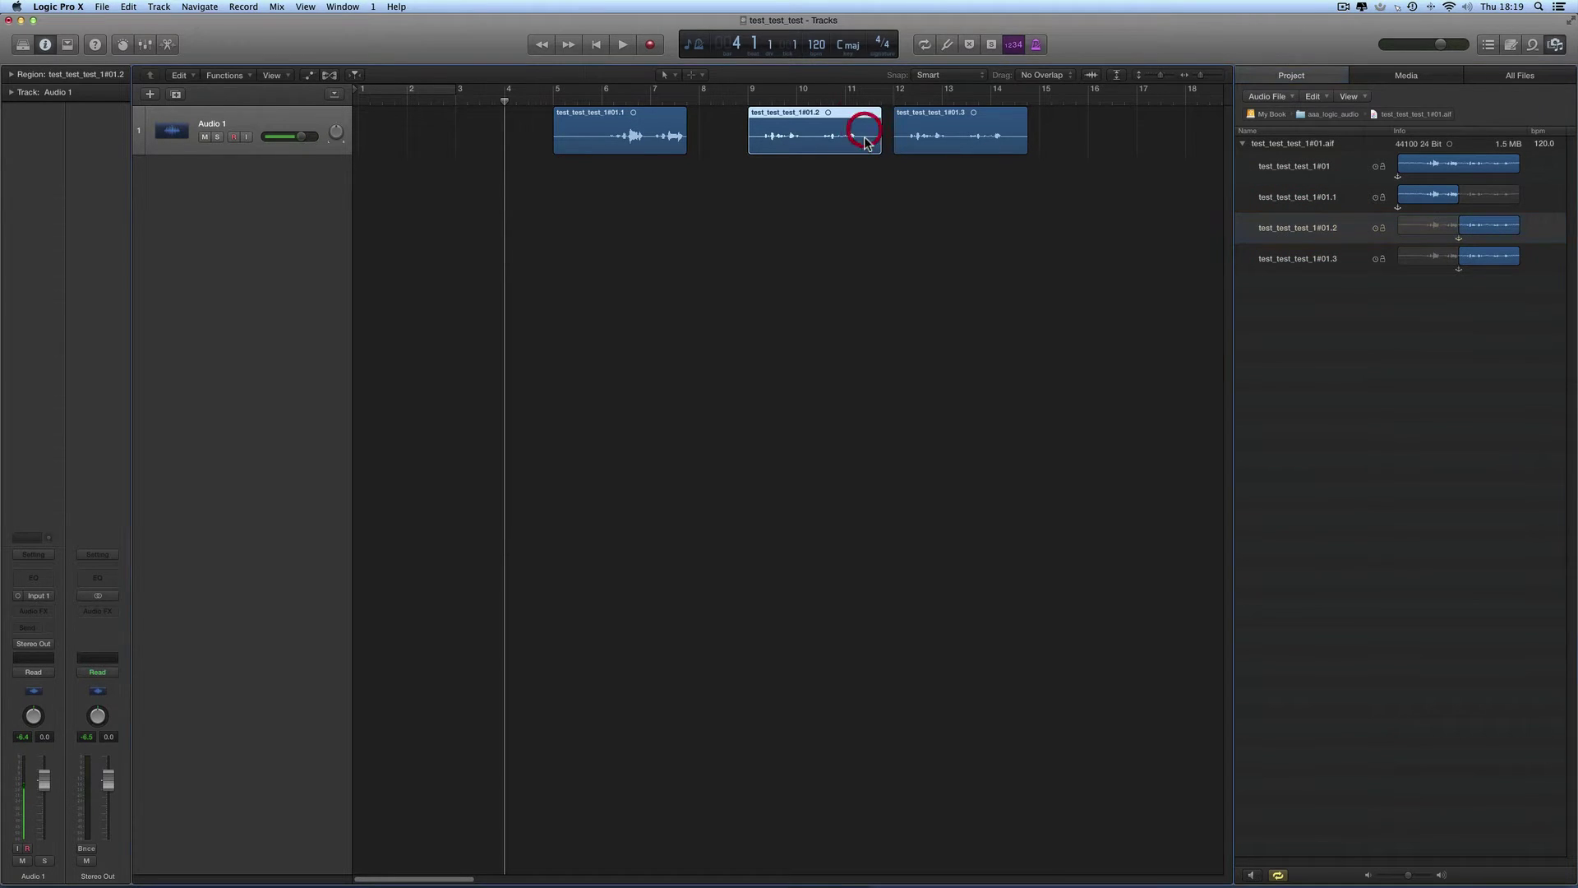
click(947, 125)
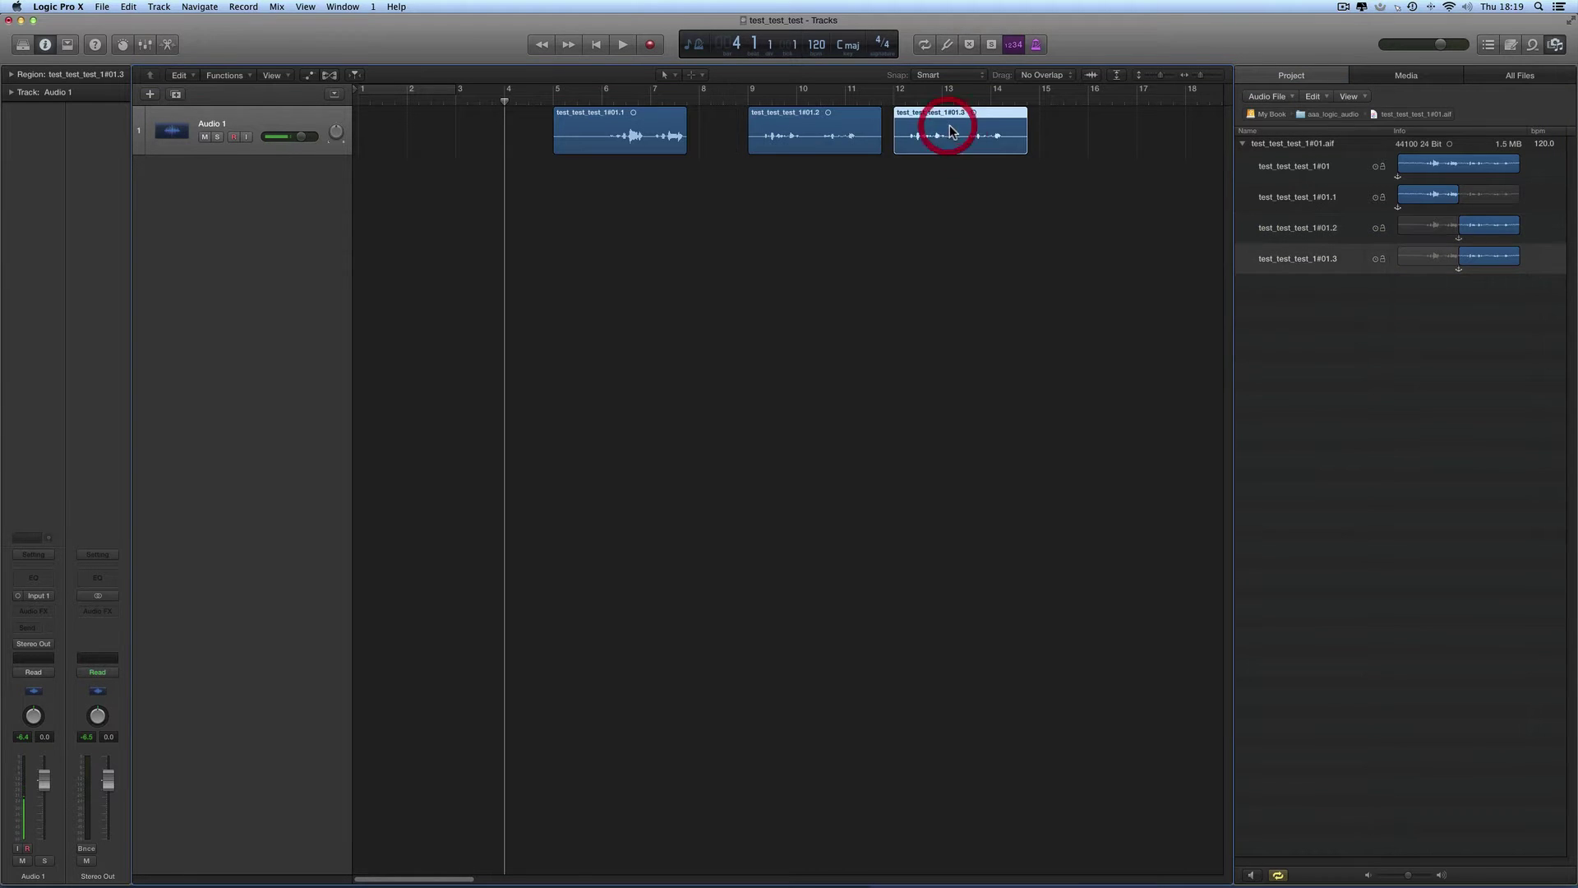
click(1325, 259)
key(Up)
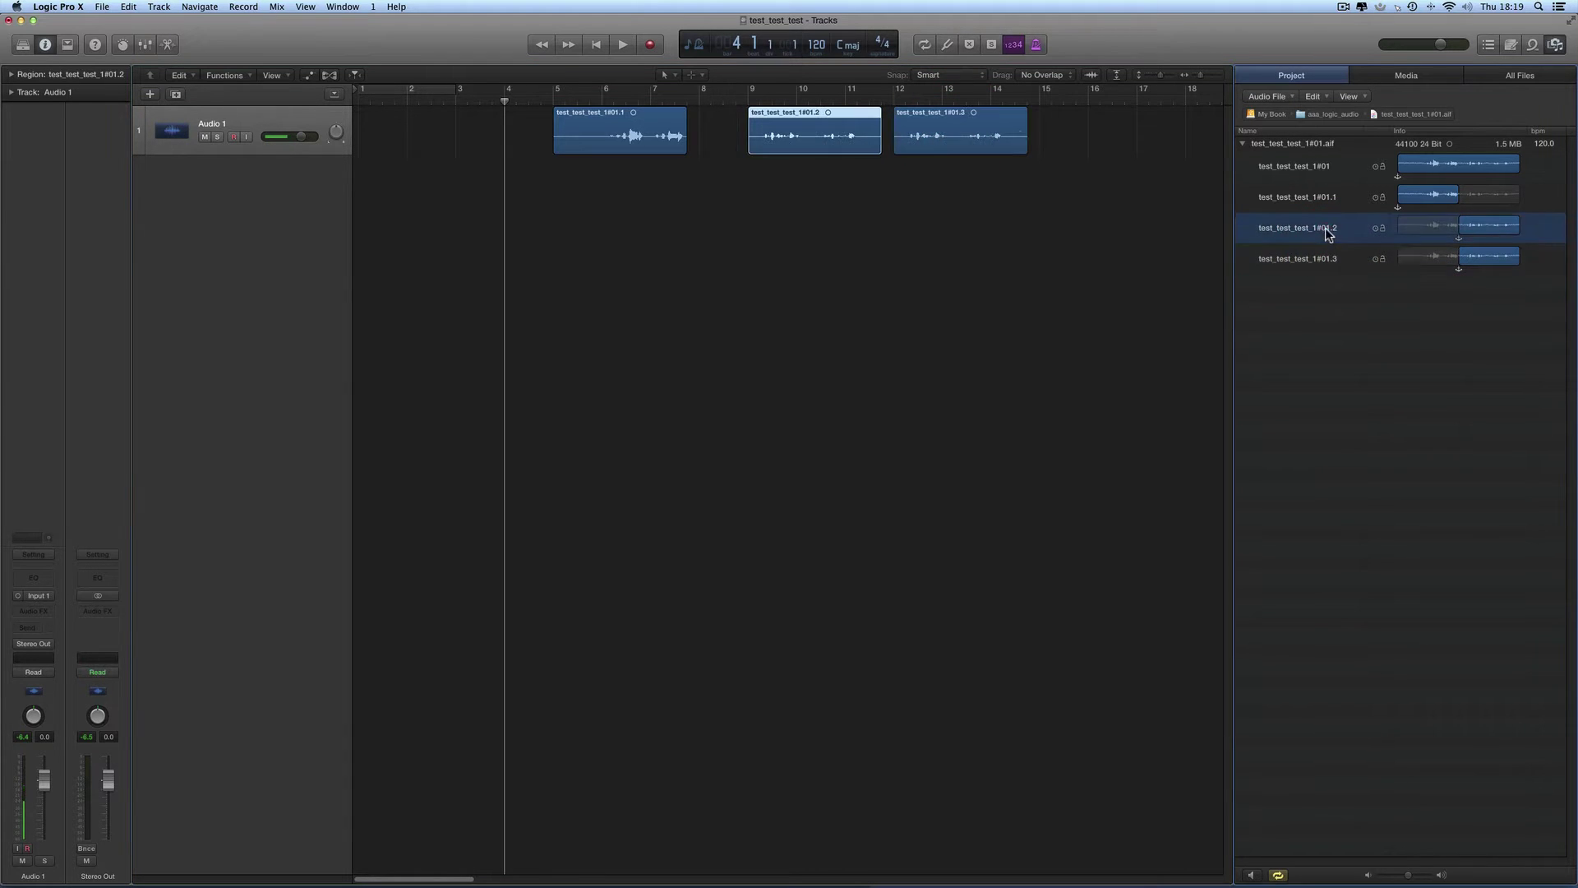
key(Down)
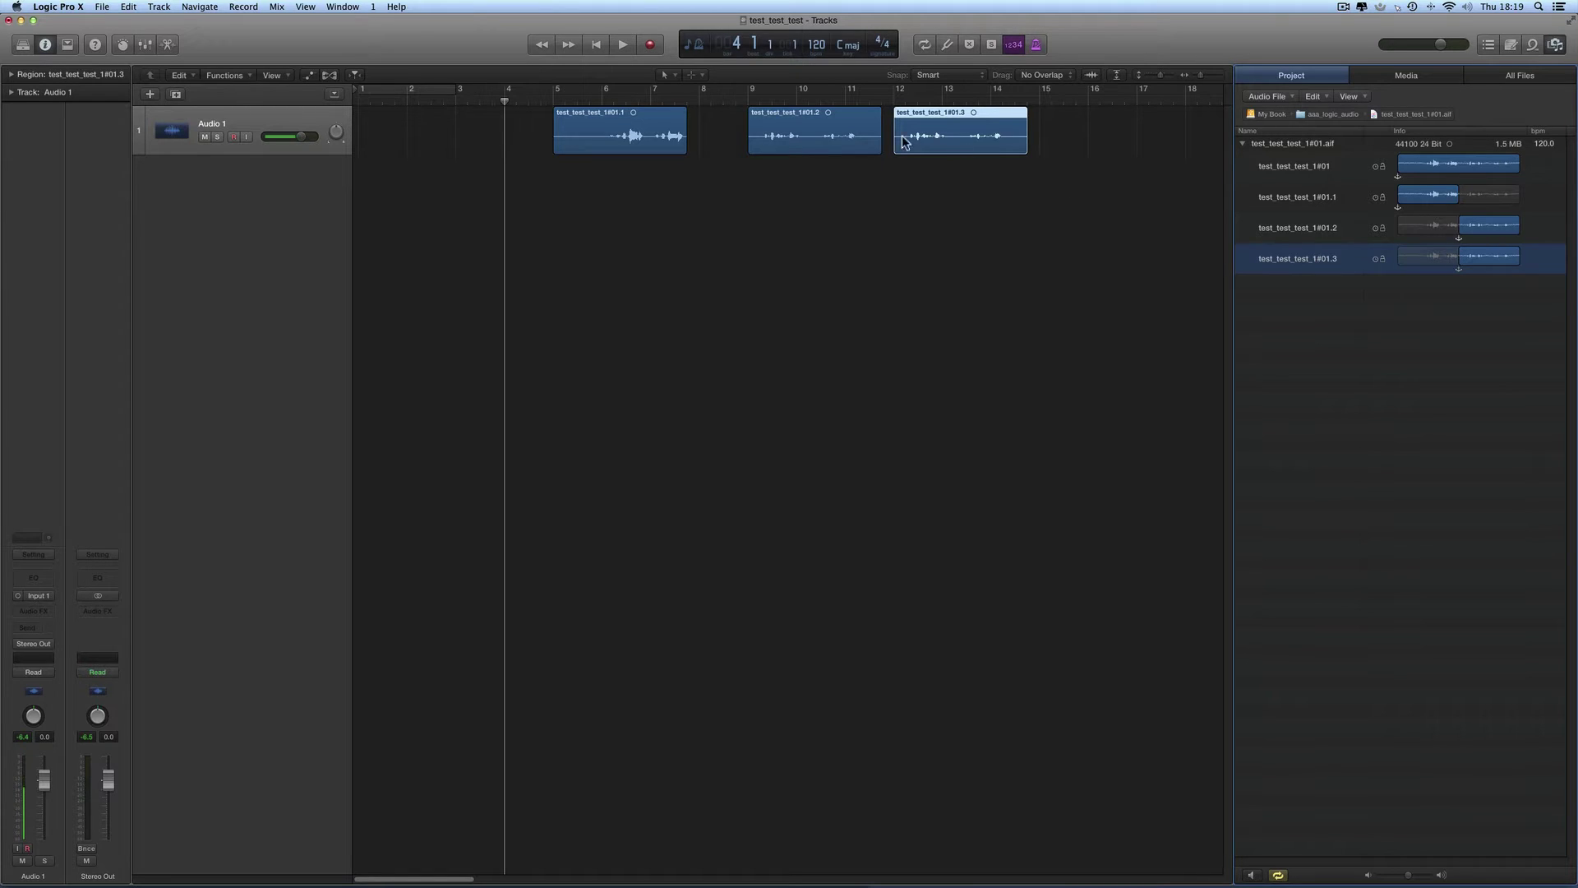
click(1317, 146)
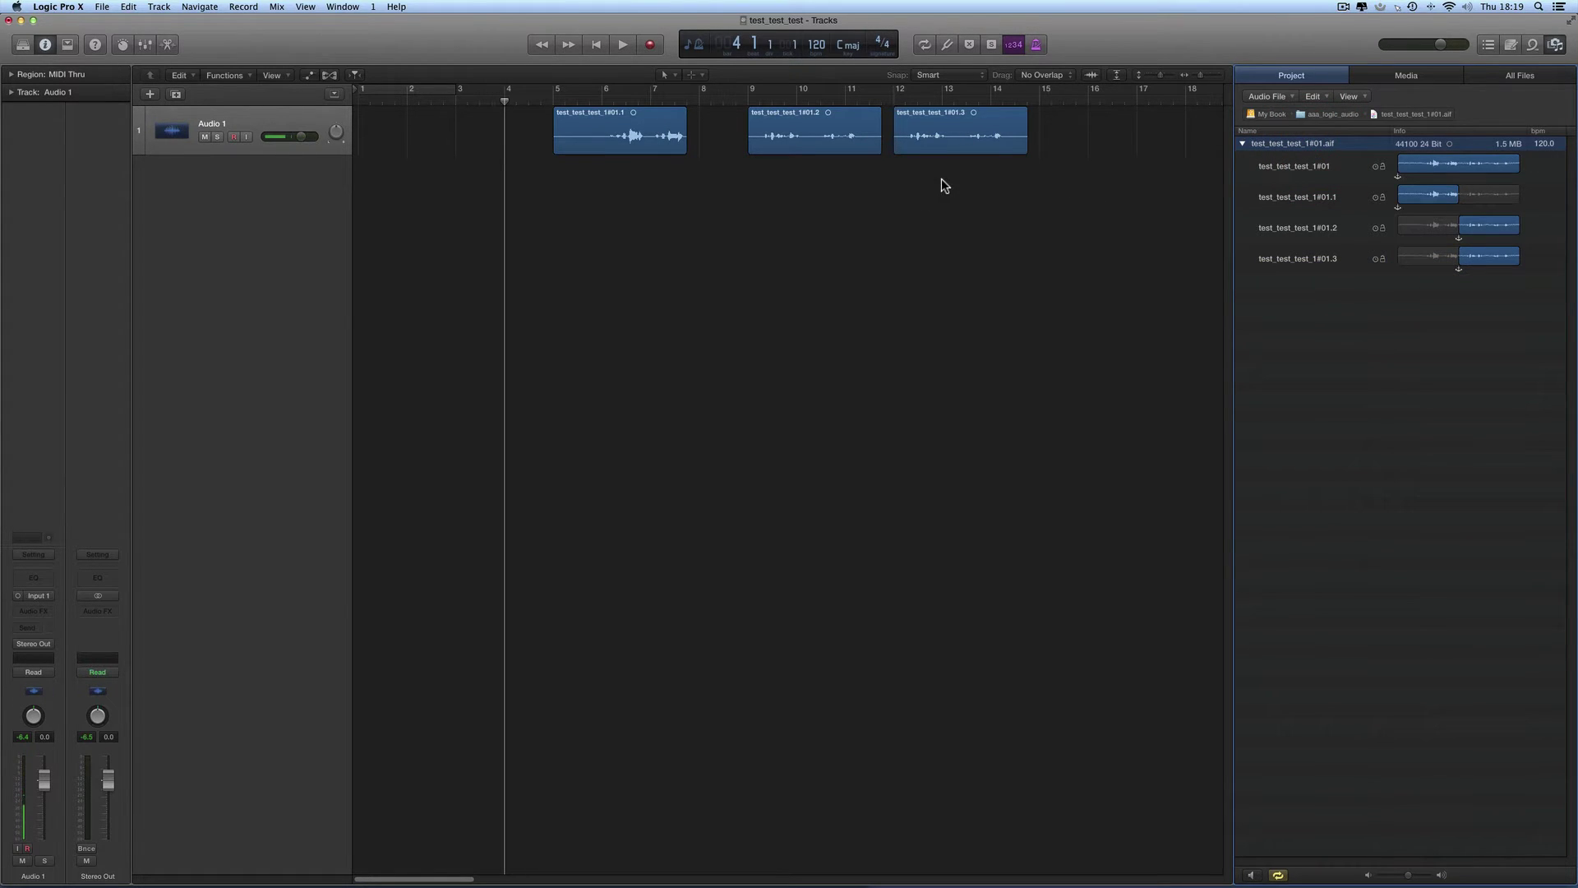
- Marquee-select all three regions on Audio 1 and delete them
drag(940, 165, 665, 131)
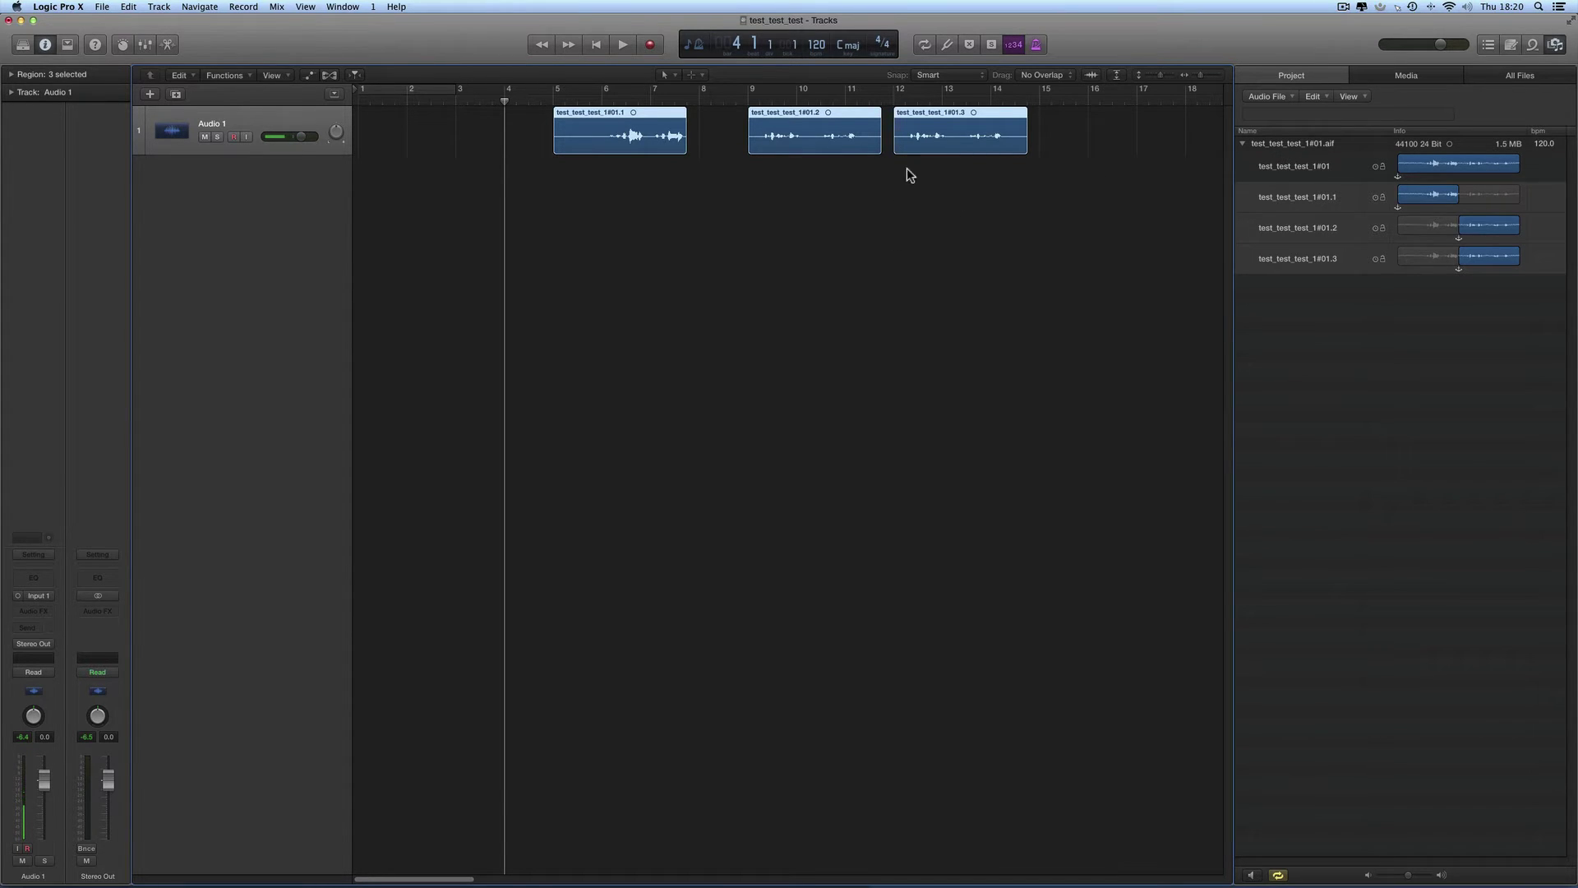
drag(906, 174, 584, 130)
key(Delete)
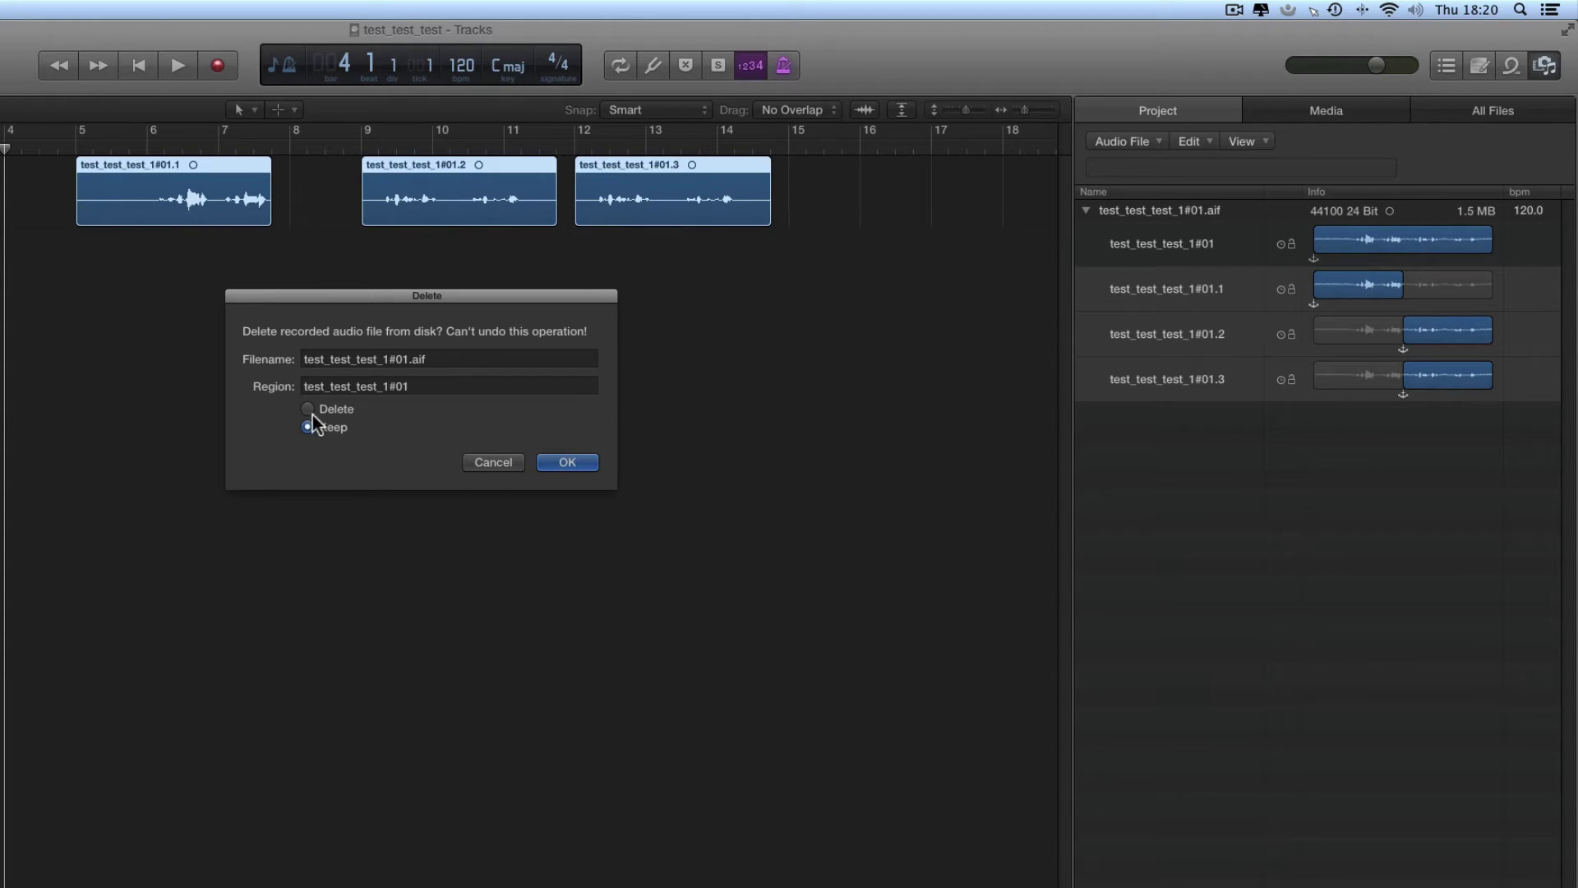
- Confirm the deletion with Keep so test_test_test_1#01.aif stays on disk
click(309, 407)
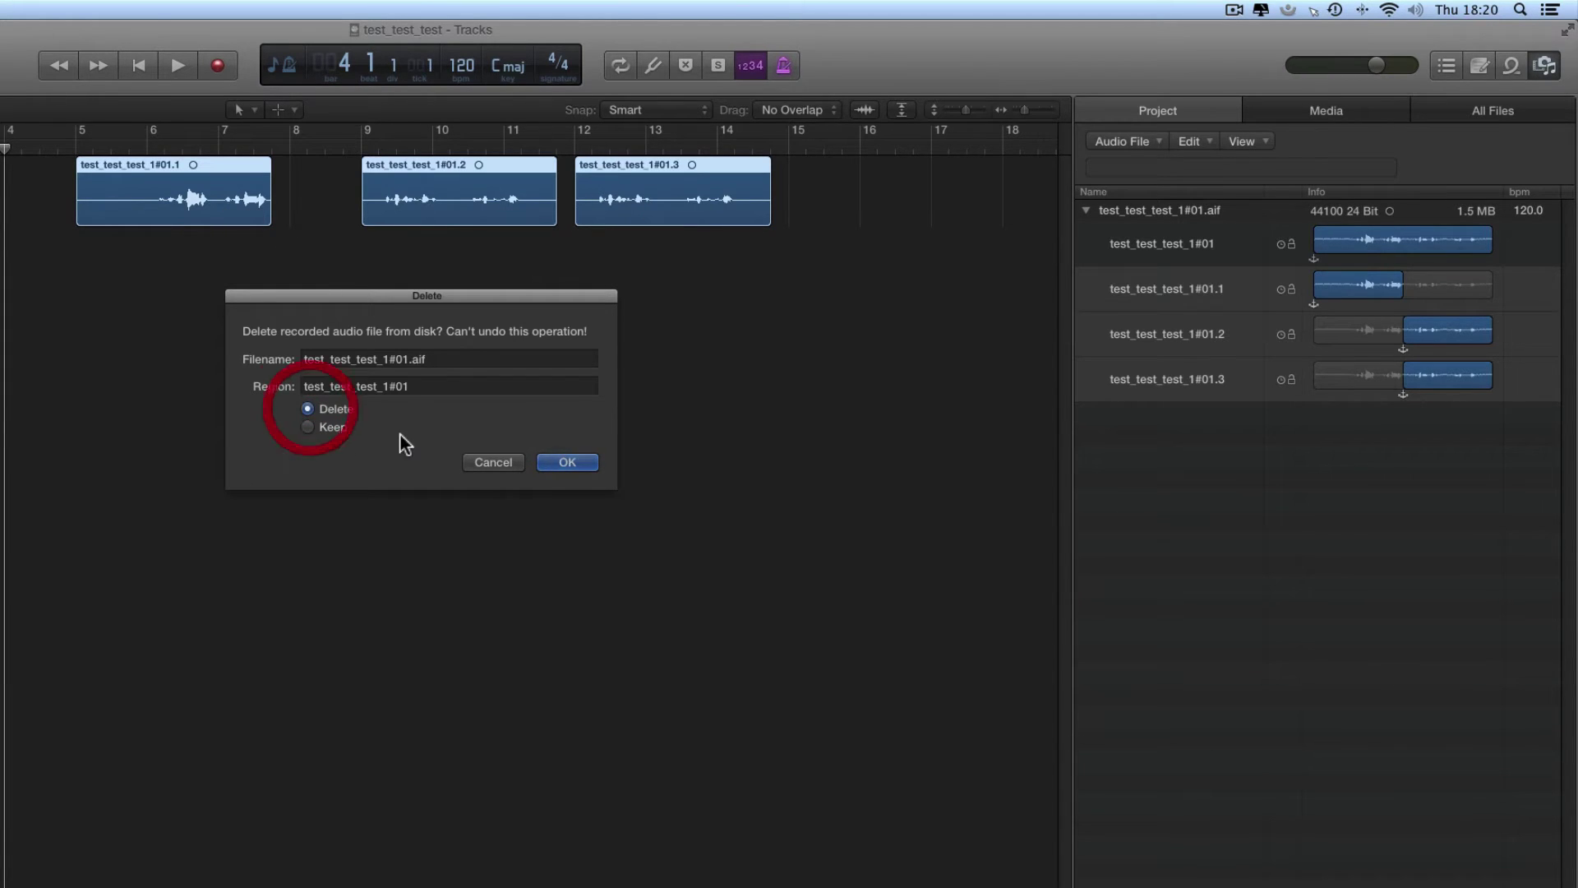
click(308, 427)
click(578, 462)
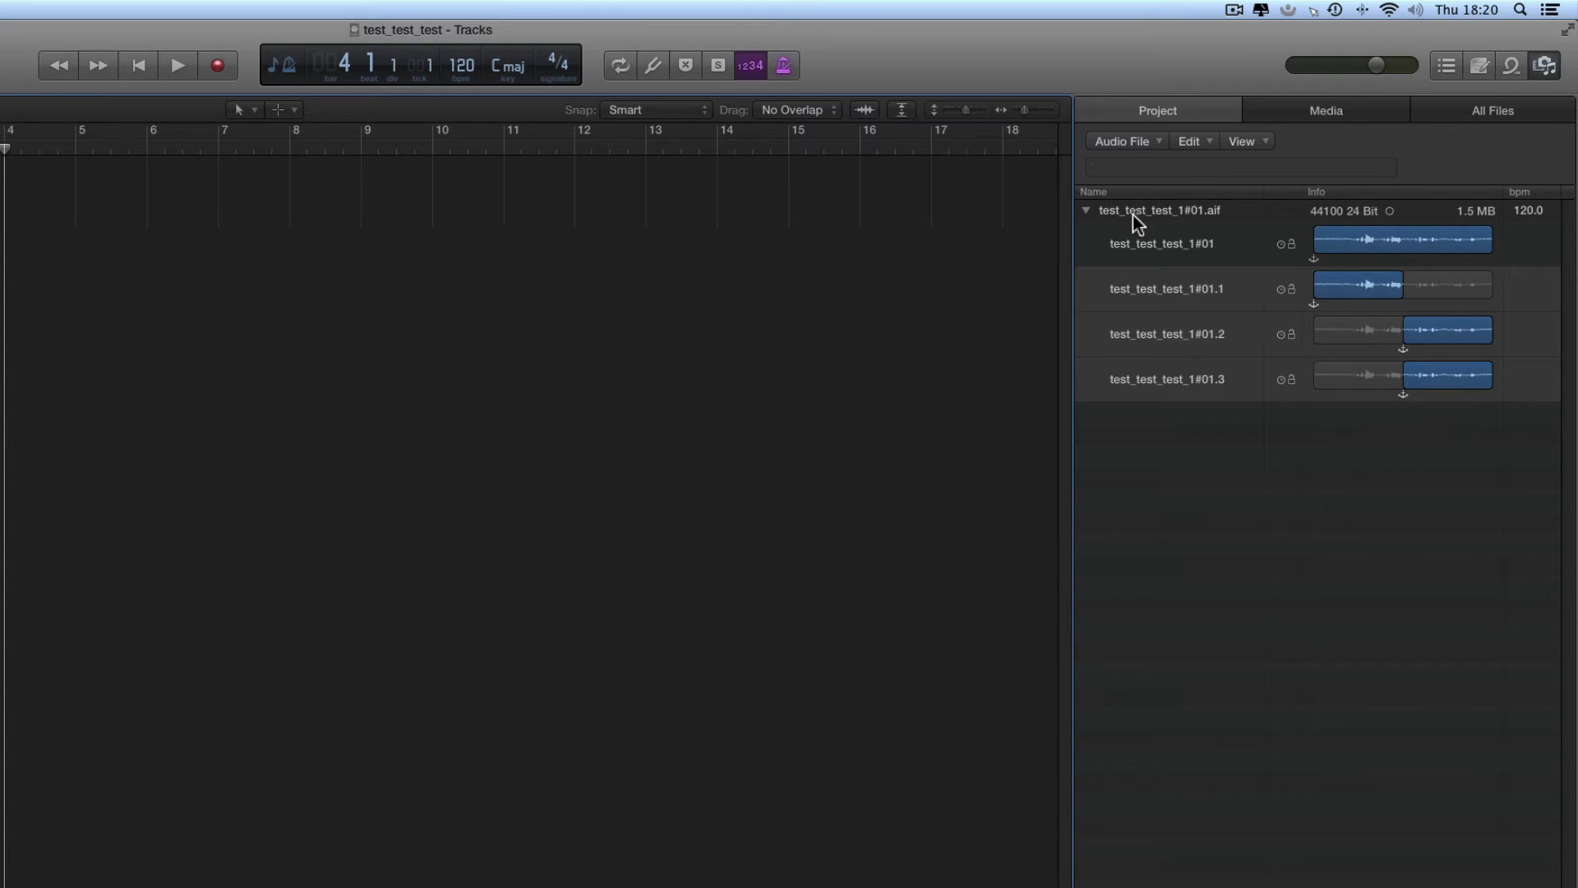
click(1176, 210)
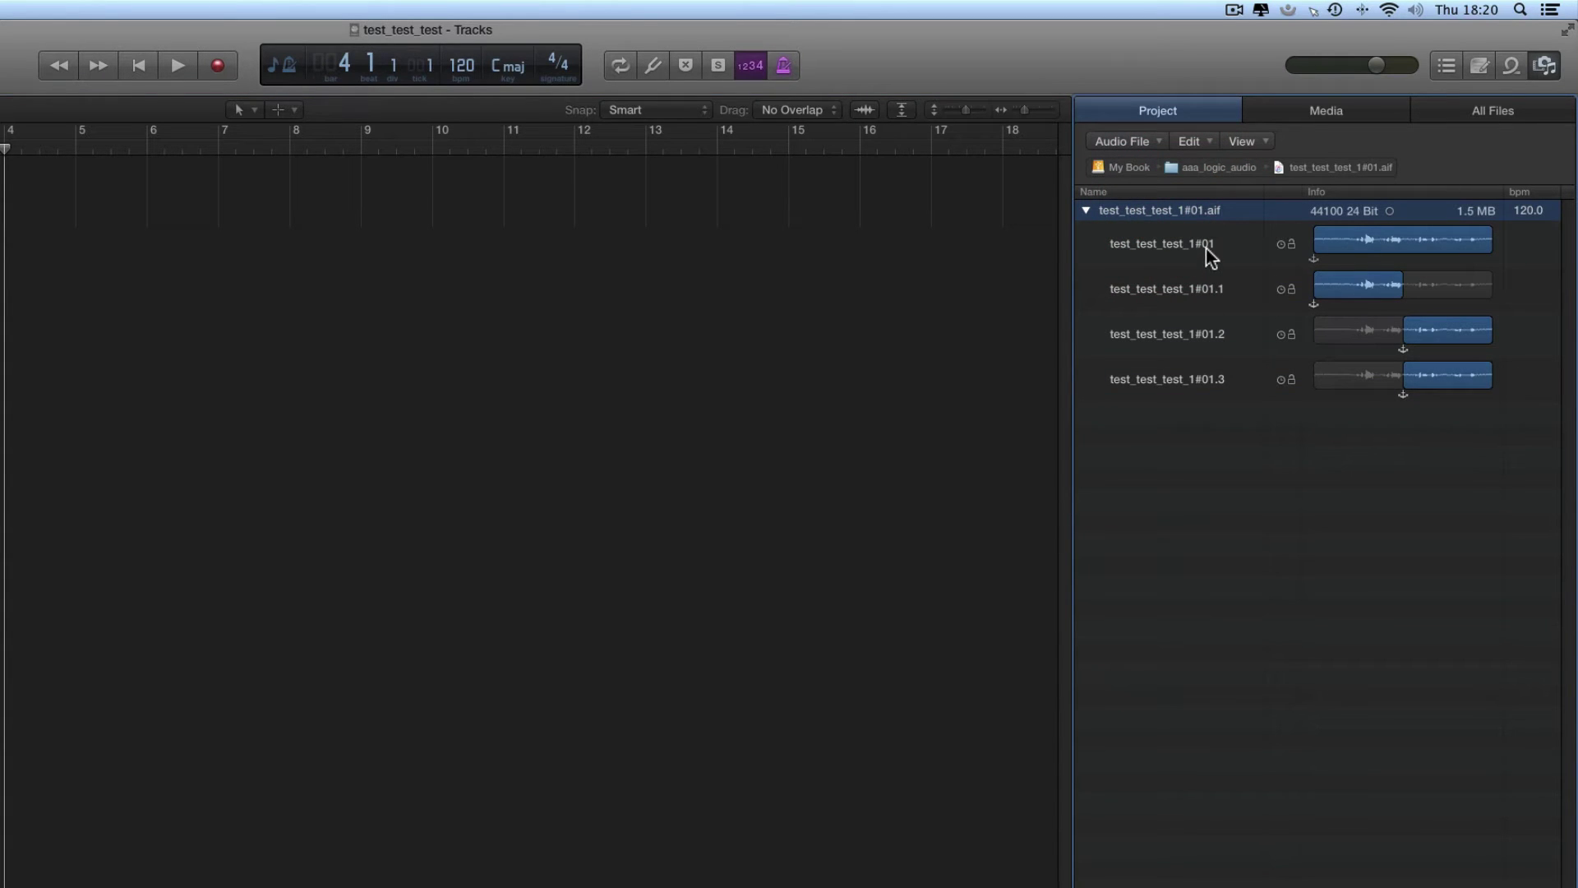
click(1206, 245)
click(1222, 289)
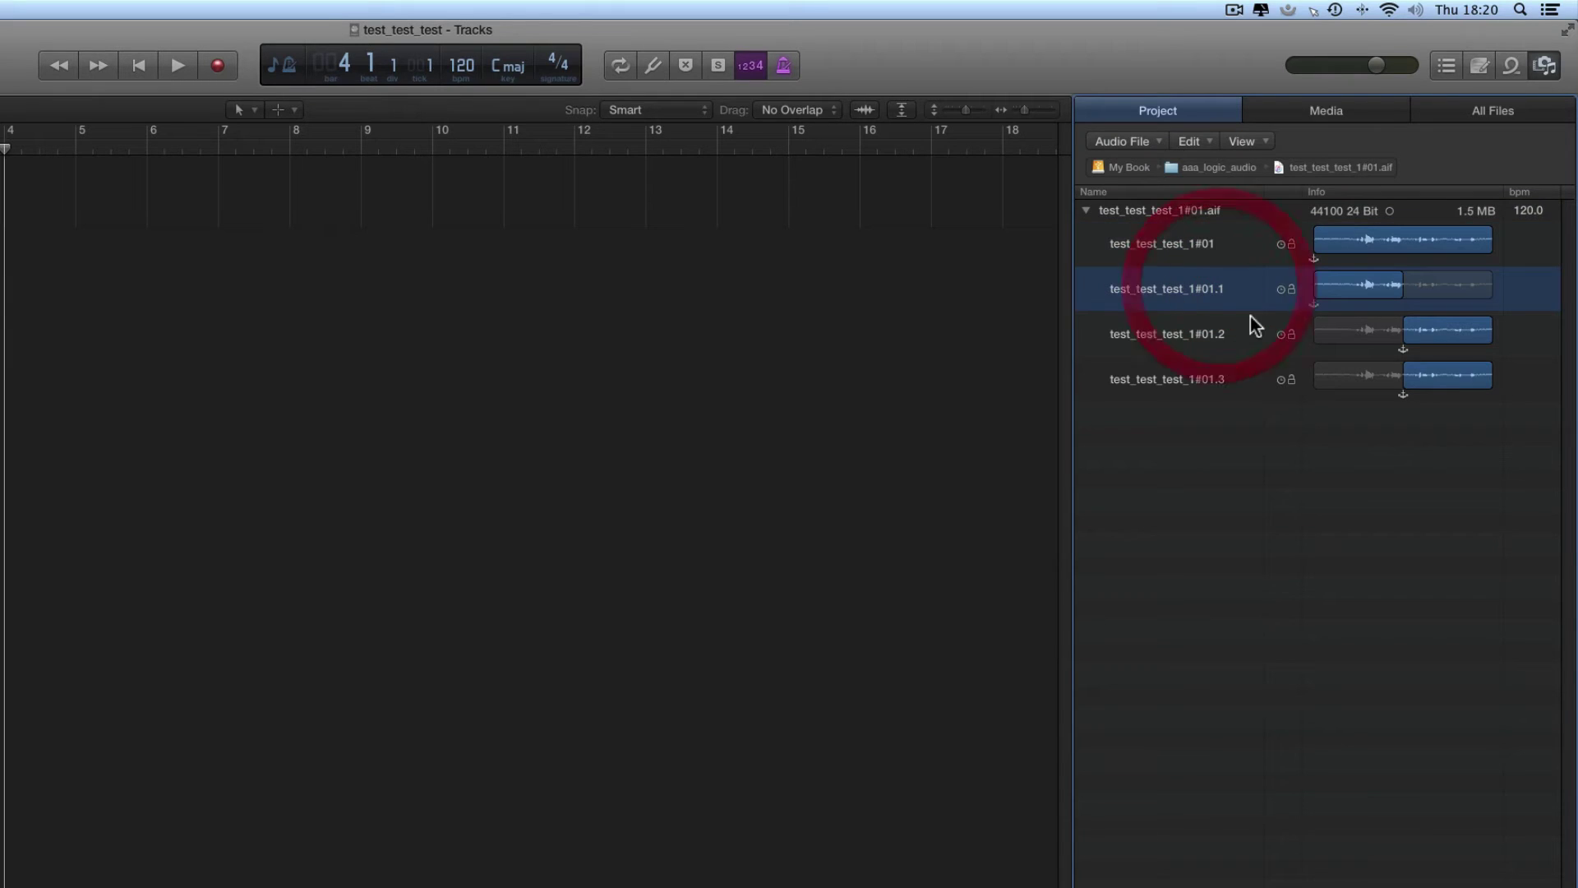
click(1229, 334)
click(1220, 371)
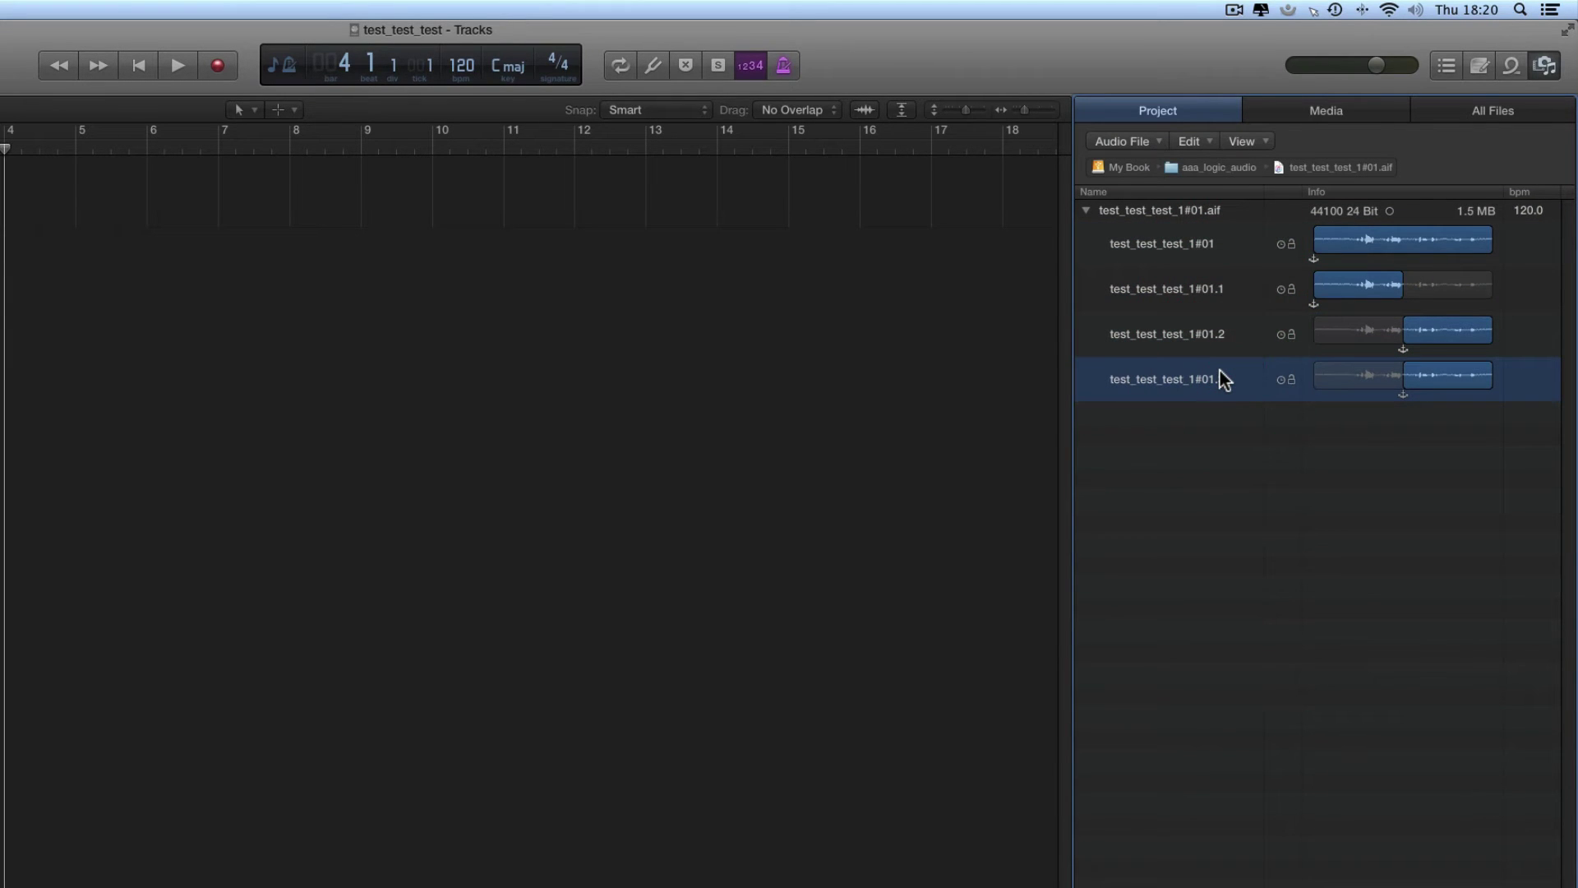
click(1212, 248)
click(1216, 284)
click(1214, 330)
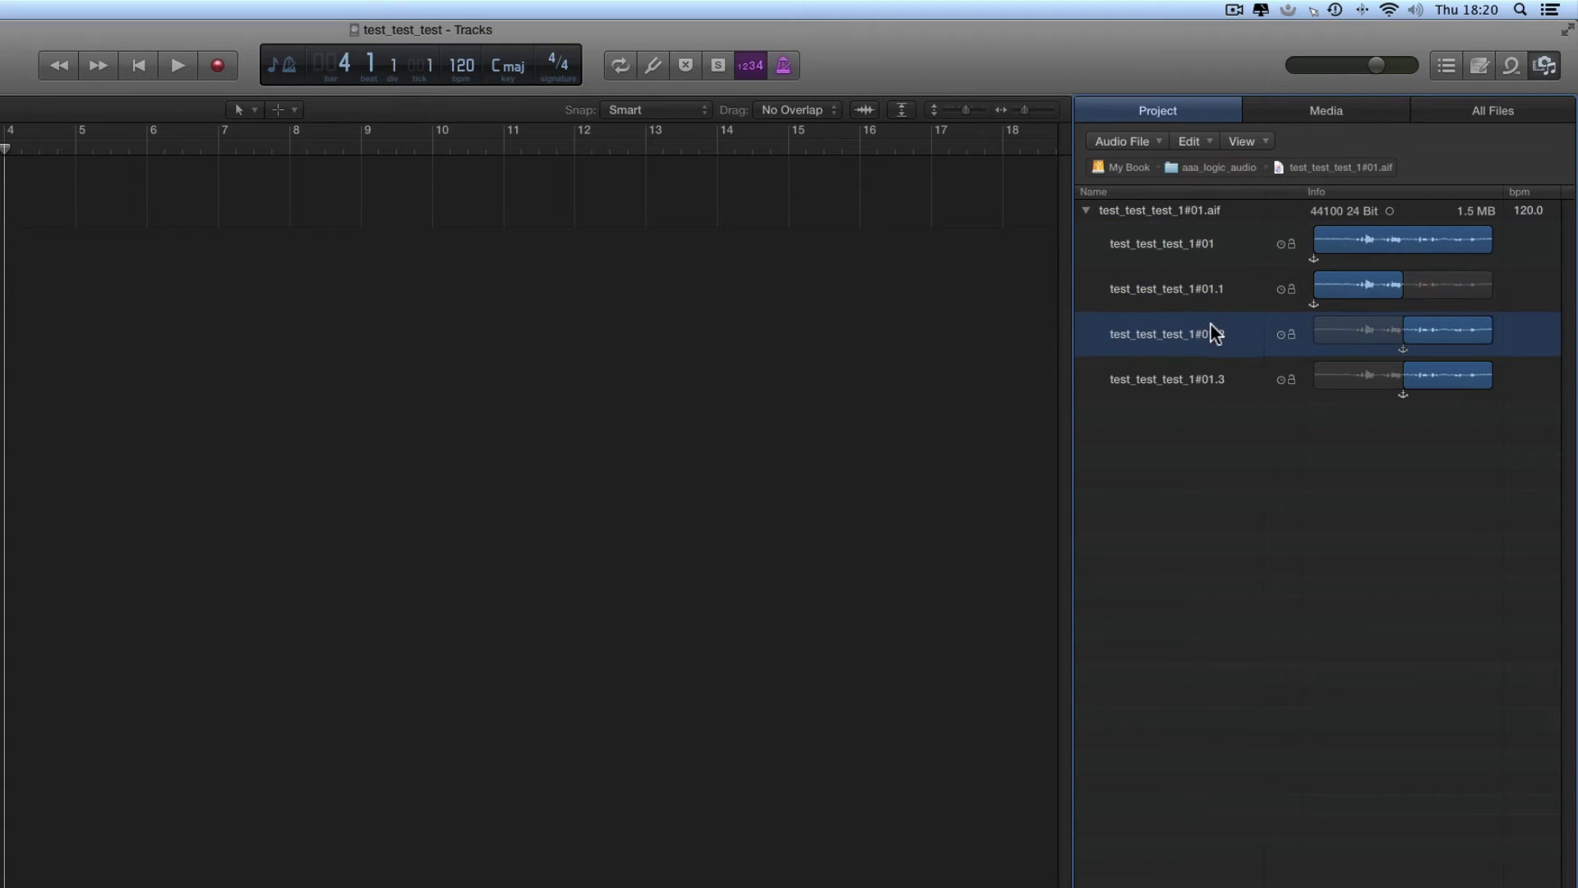
click(1204, 380)
click(1209, 242)
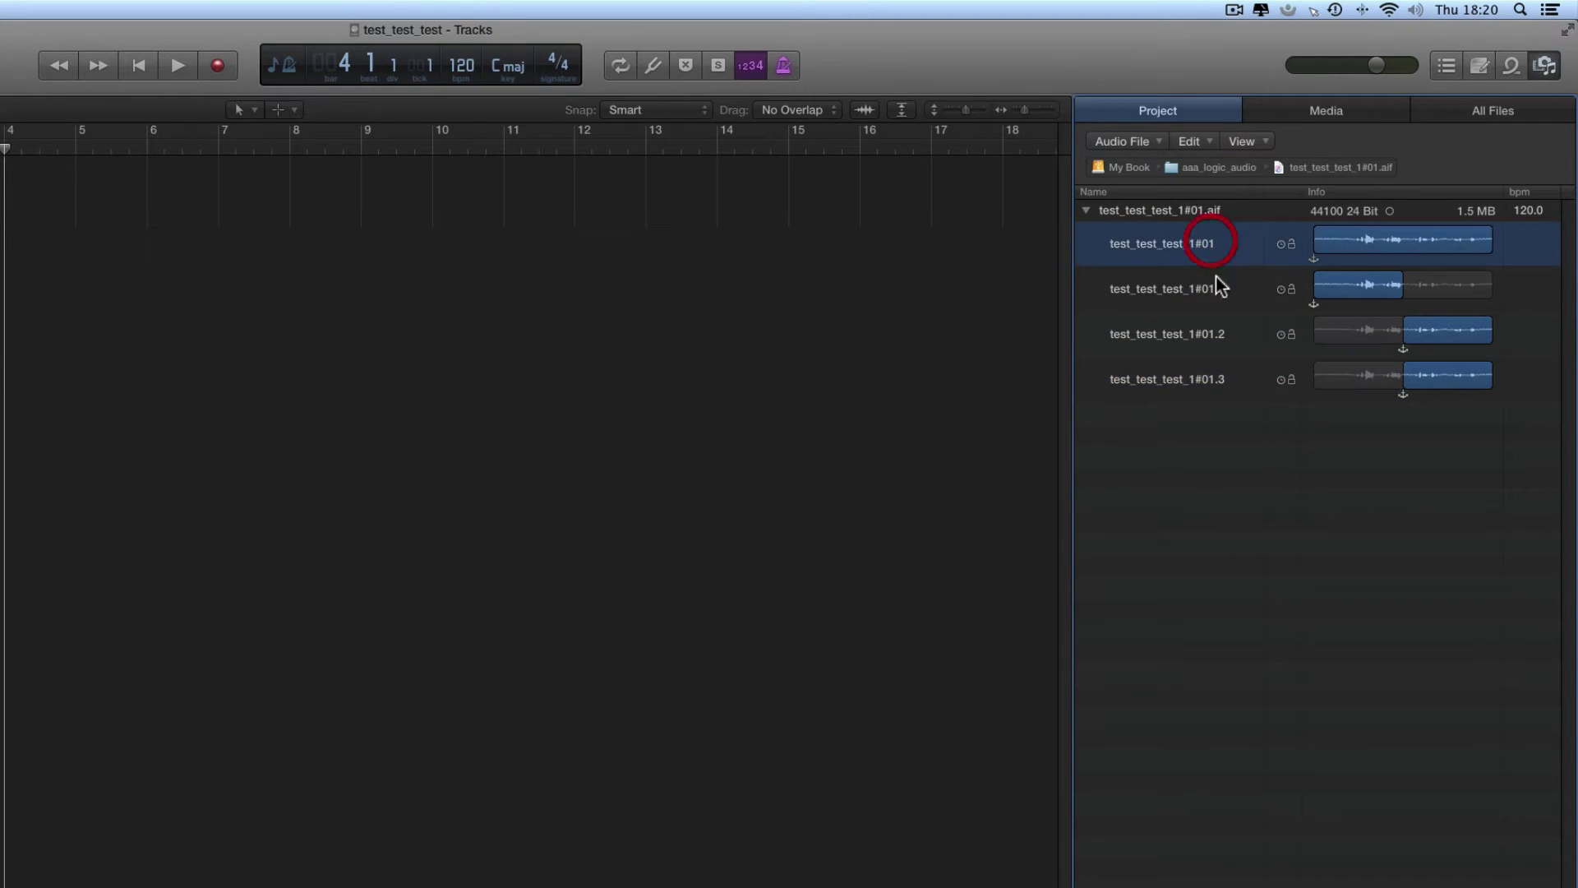
click(1215, 284)
click(1206, 333)
click(1208, 378)
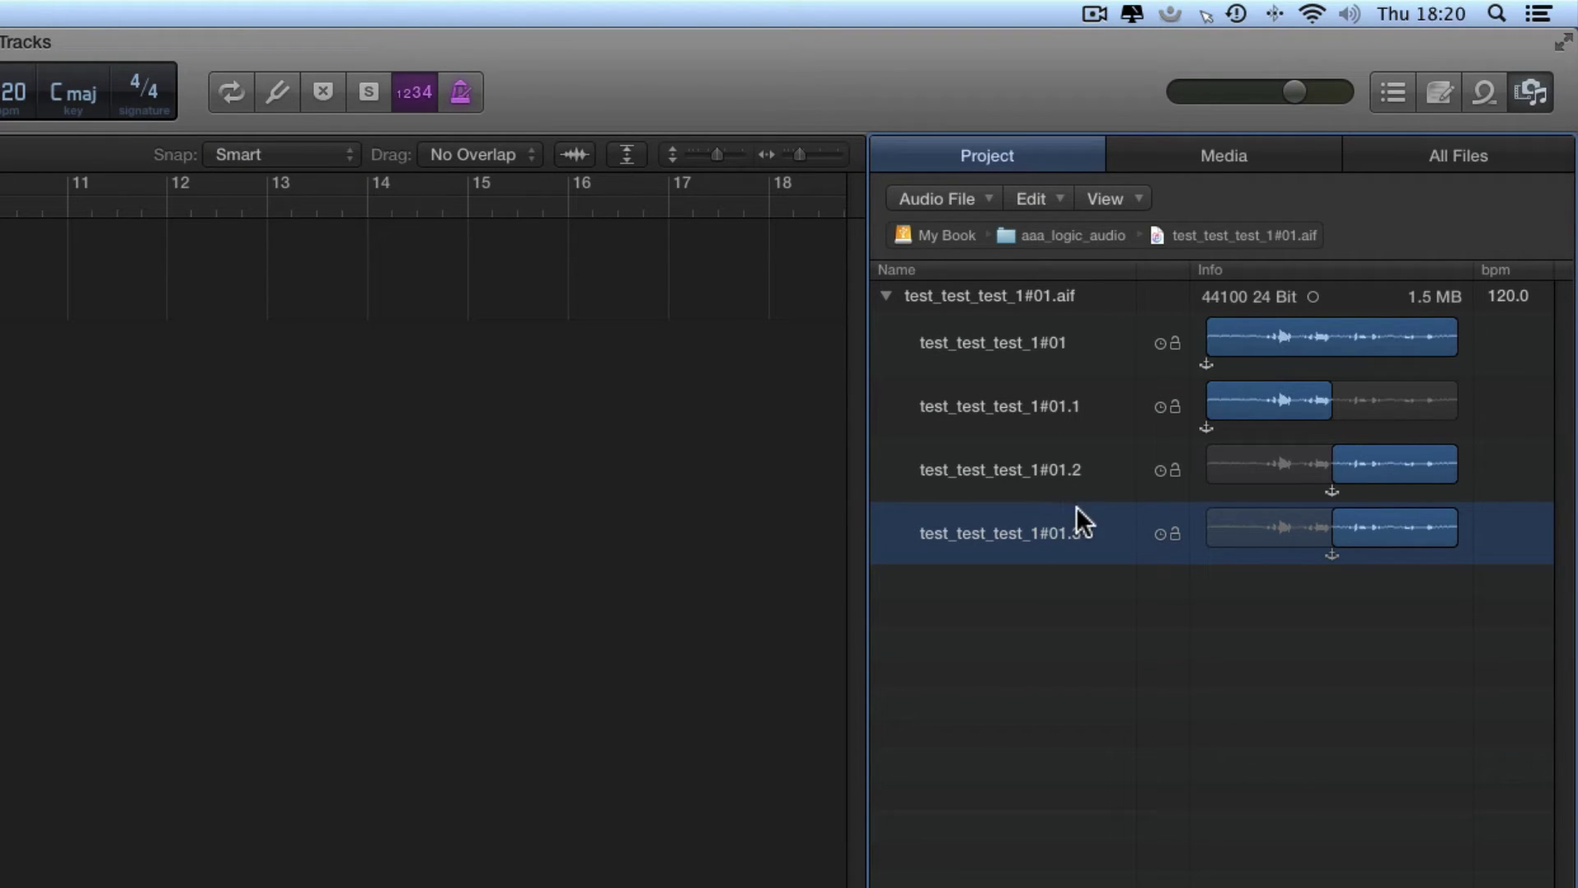
- Rename region test_test_test_1#01 in the bin to test_test_test
click(1028, 346)
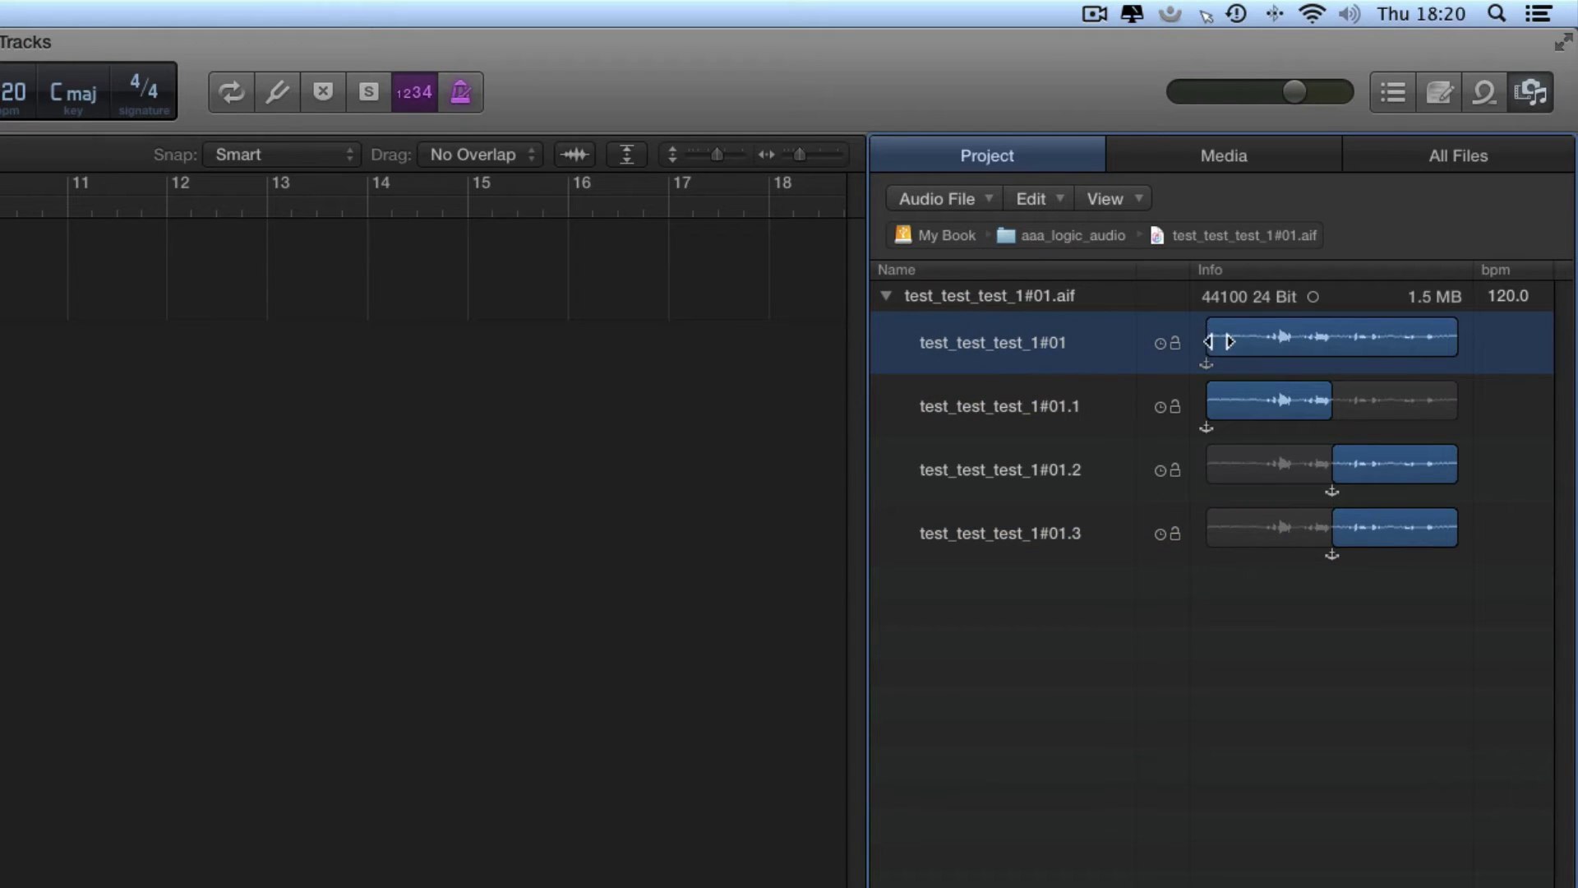
double_click(1062, 341)
click(1073, 342)
key(BackSpace)
key(BackSpace)
key(BackSpace)
key(BackSpace)
key(BackSpace)
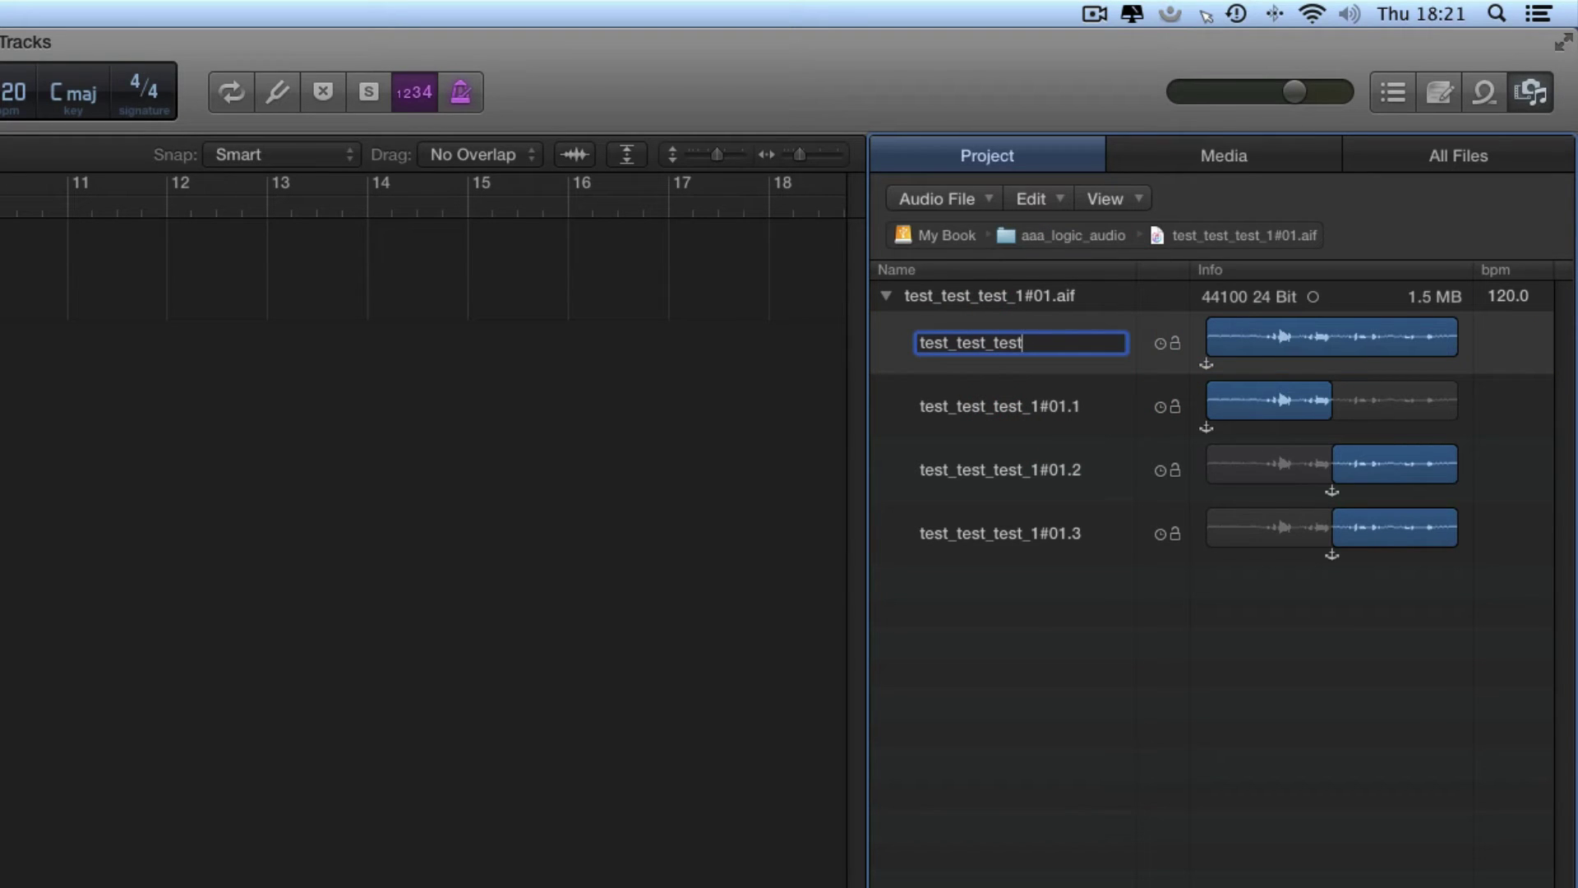
key(Return)
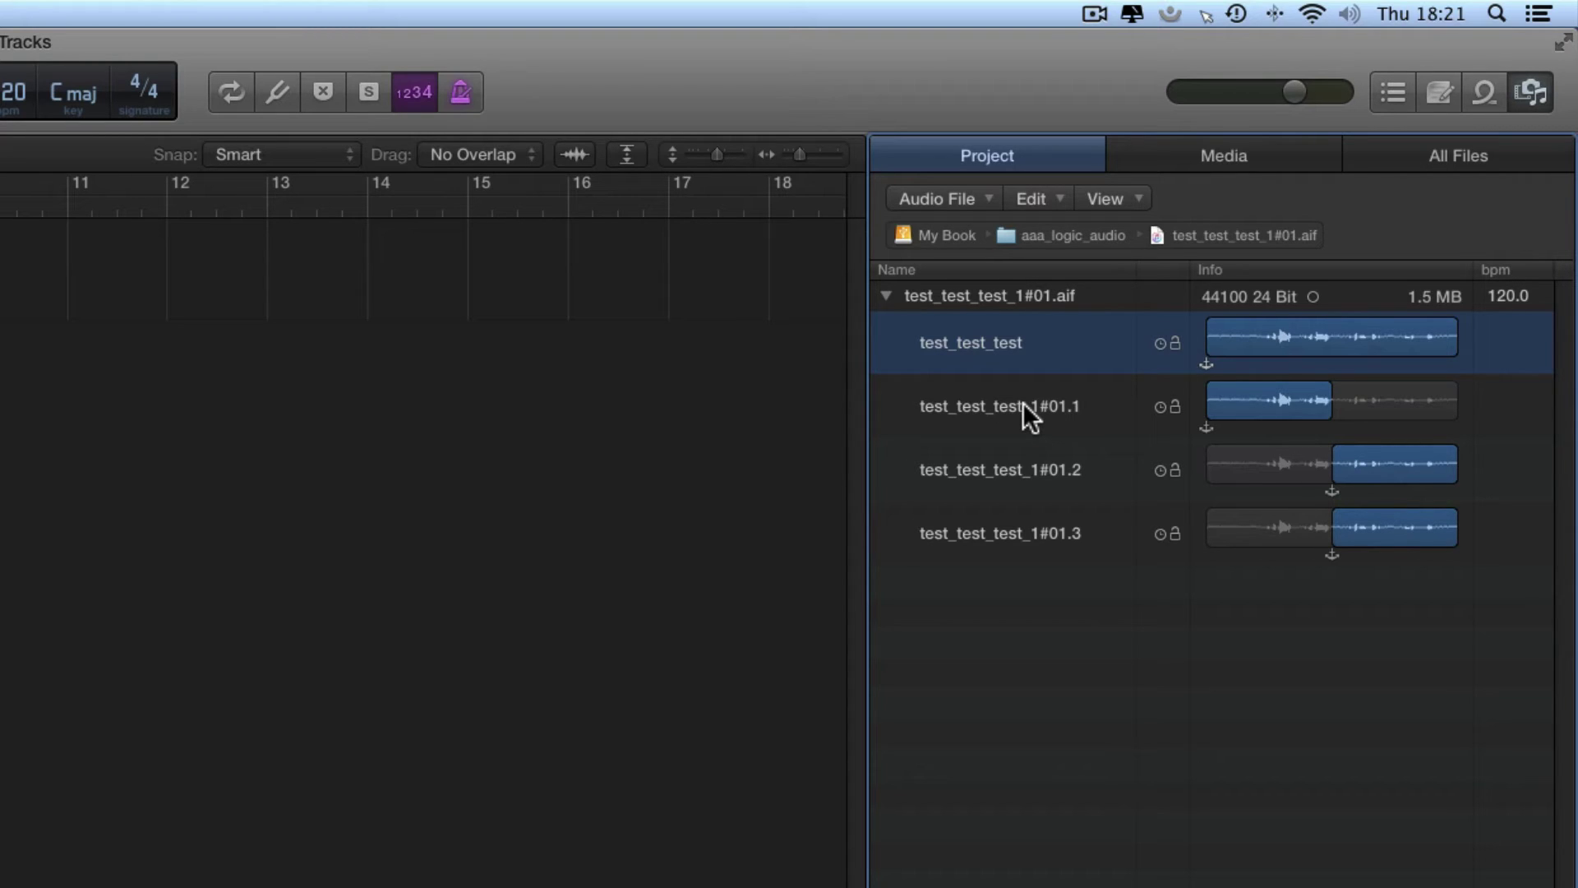
- Audition the second region and rename it test_test_test_part-1
drag(1201, 401, 1307, 402)
double_click(1063, 402)
click(1113, 405)
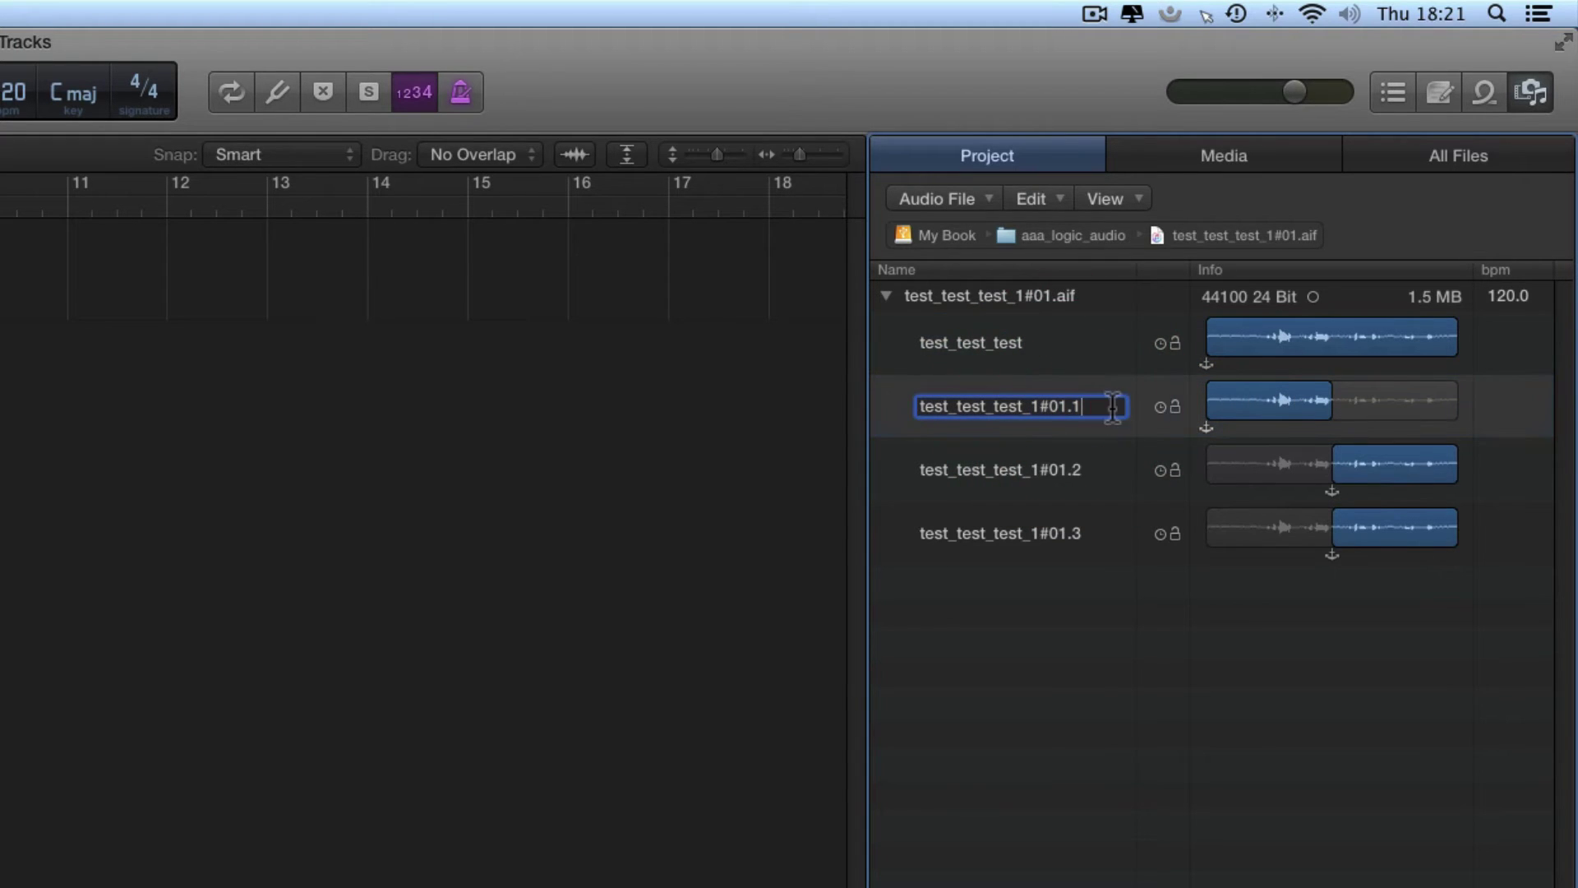
key(BackSpace)
key(BackSpace)
key(BackSpace)
key(BackSpace)
key(BackSpace)
key(BackSpace)
text(part-1)
key(Return)
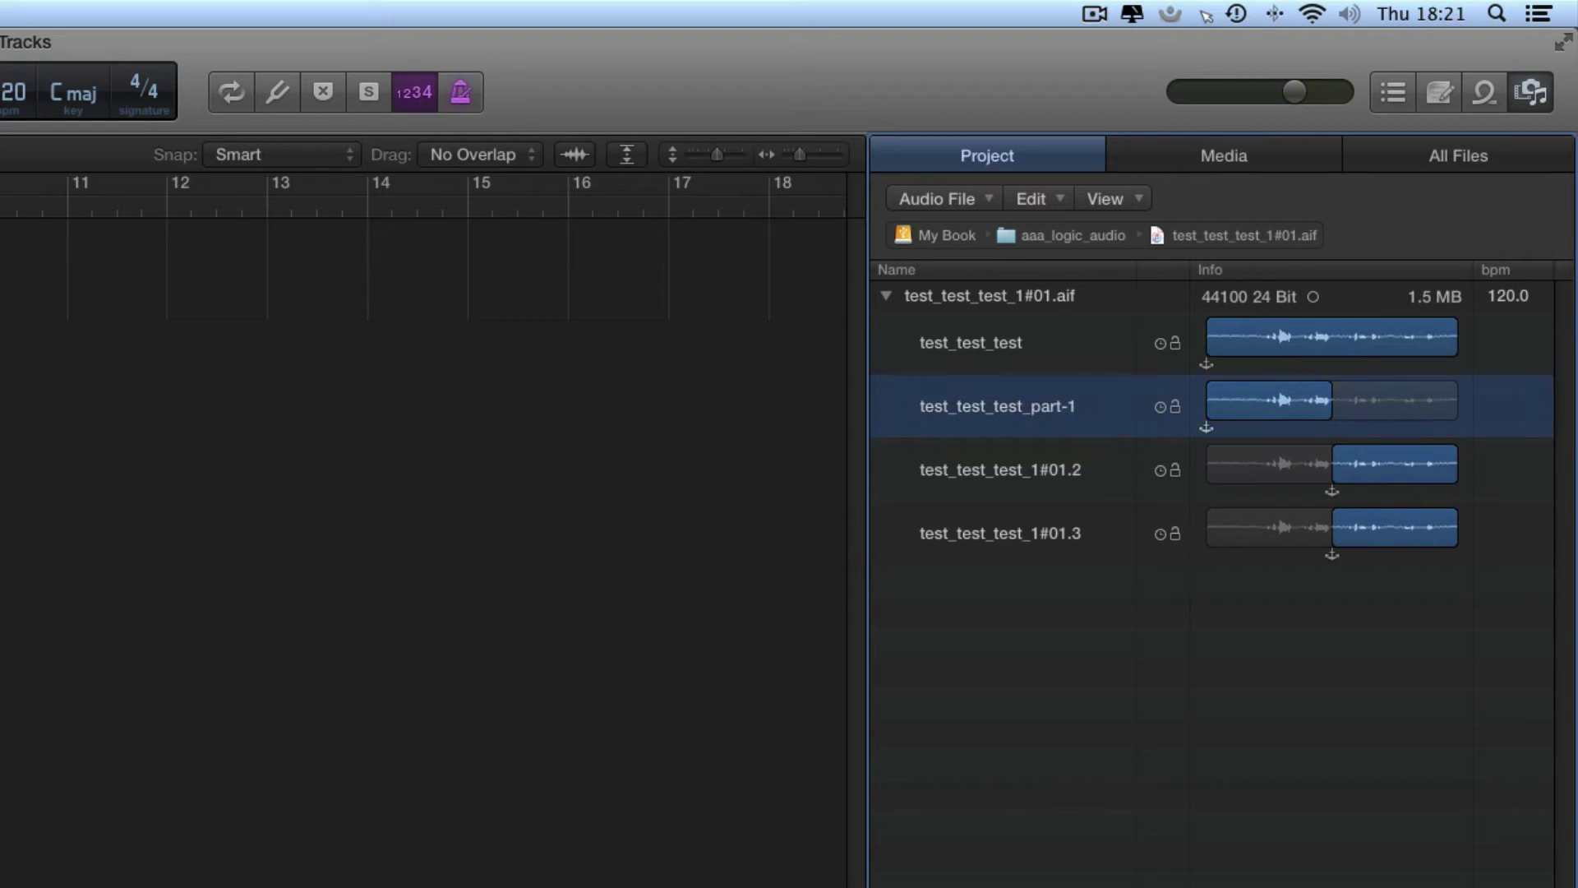
- Audition test_test_test_1#01.2 and rename it test_test_test_part-2
click(1066, 466)
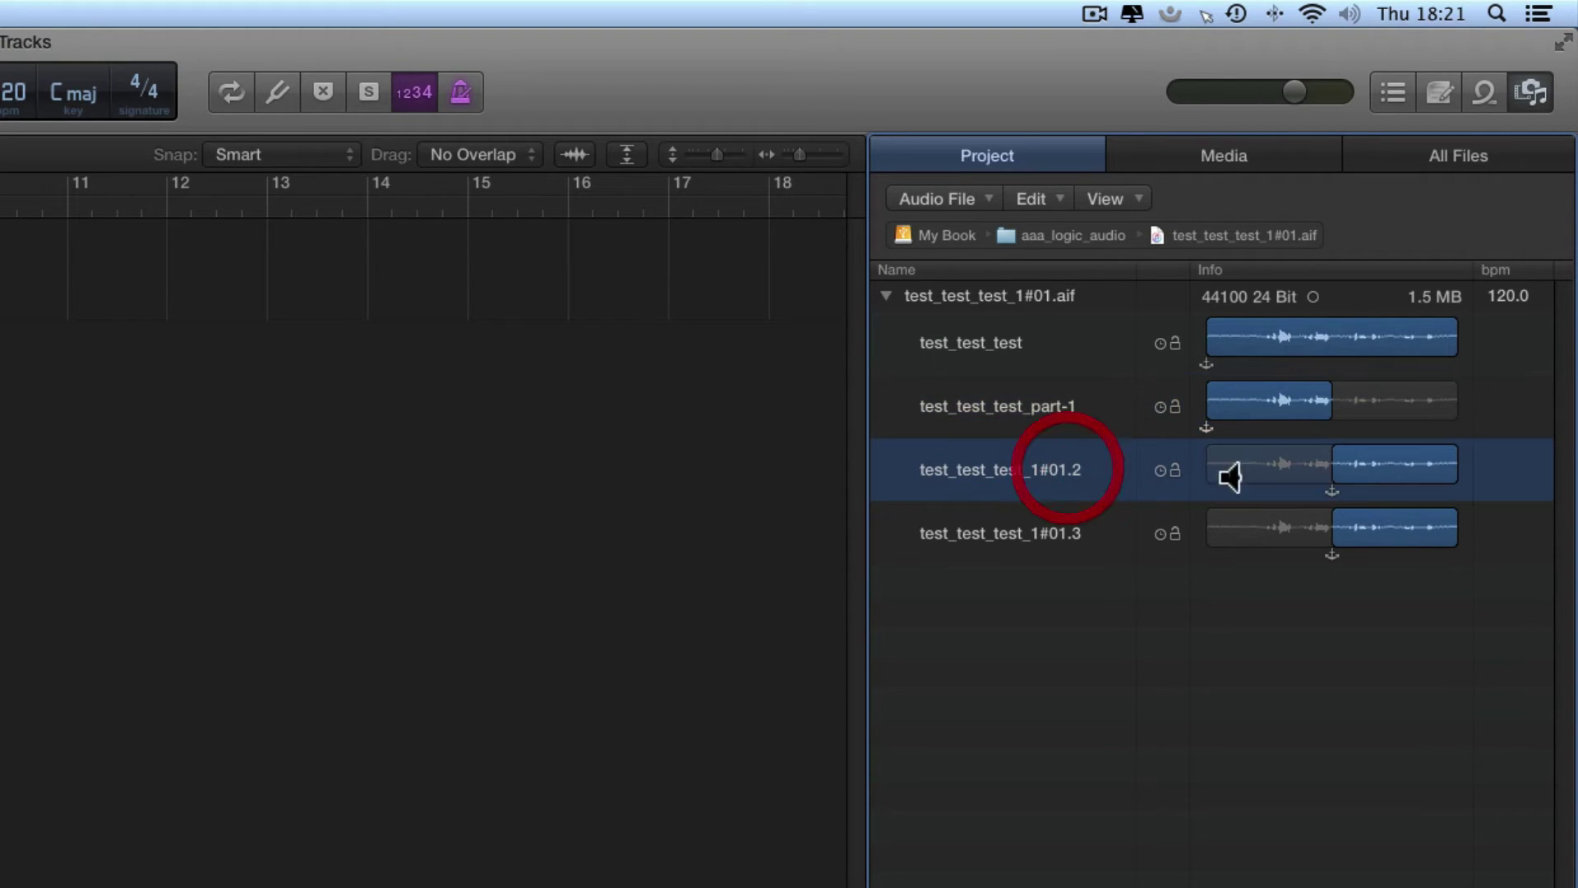
drag(1332, 465, 1448, 466)
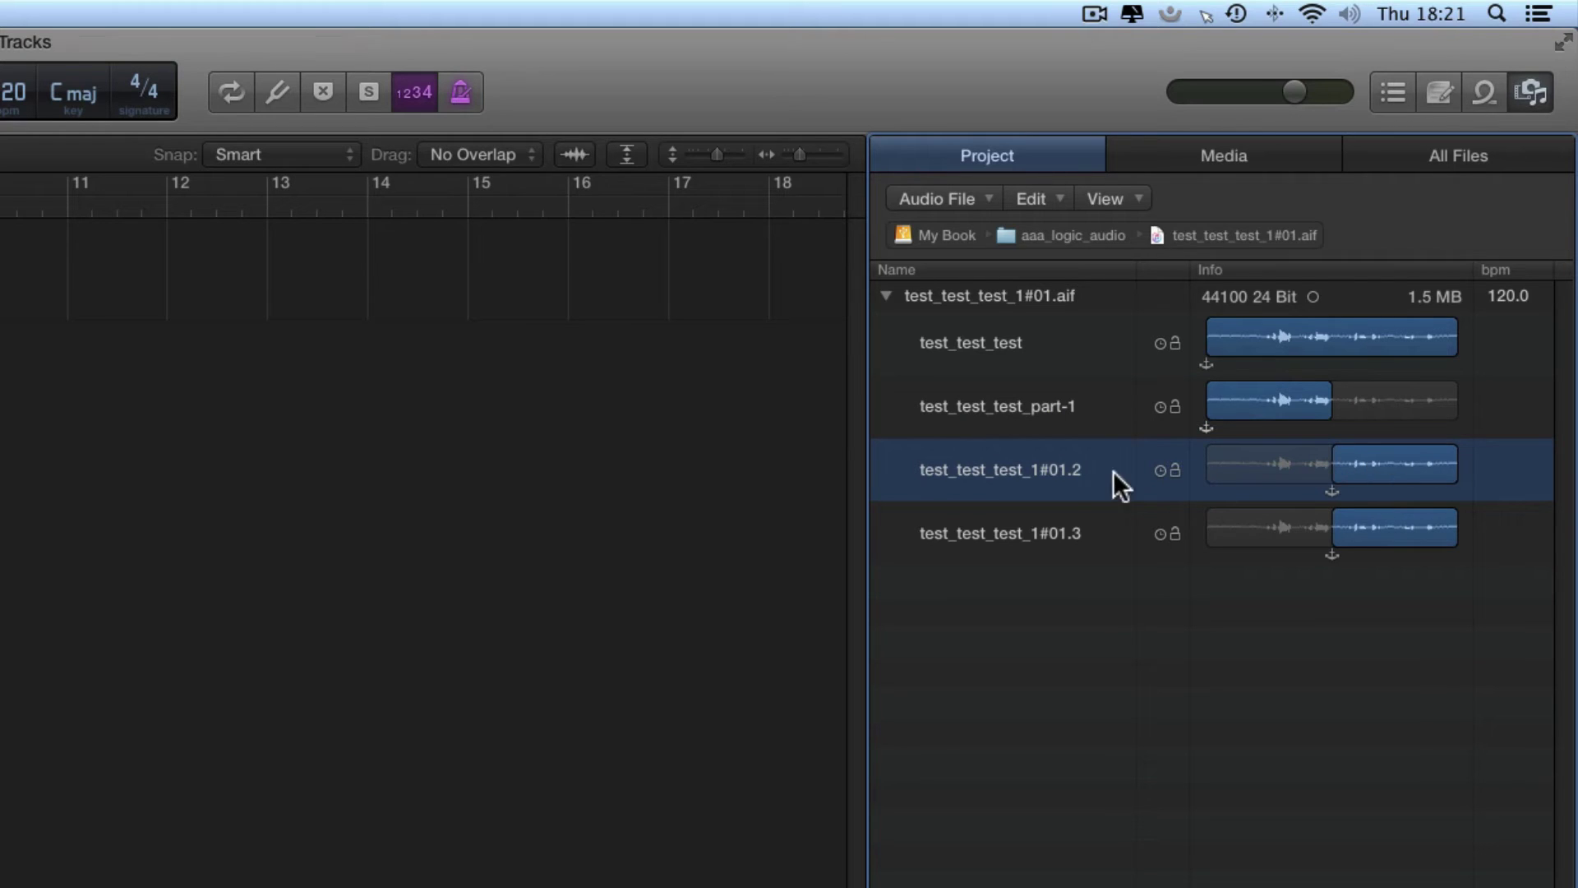
click(1067, 471)
click(1060, 473)
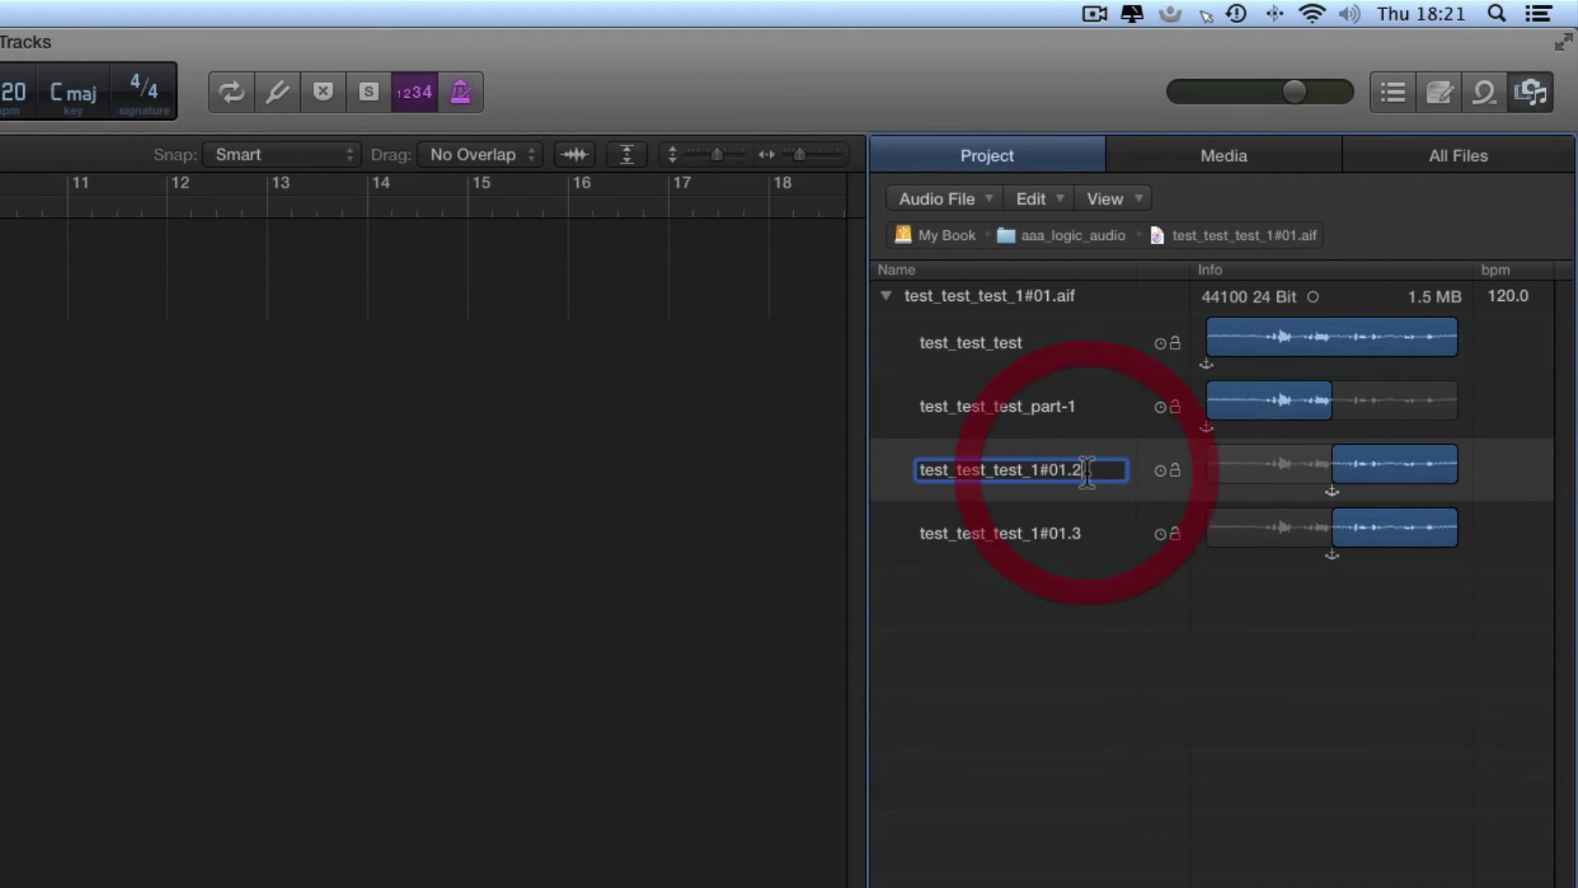
key(Delete)
key(Delete)
key(Delete)
key(BackSpace)
key(BackSpace)
key(BackSpace)
text(pa)
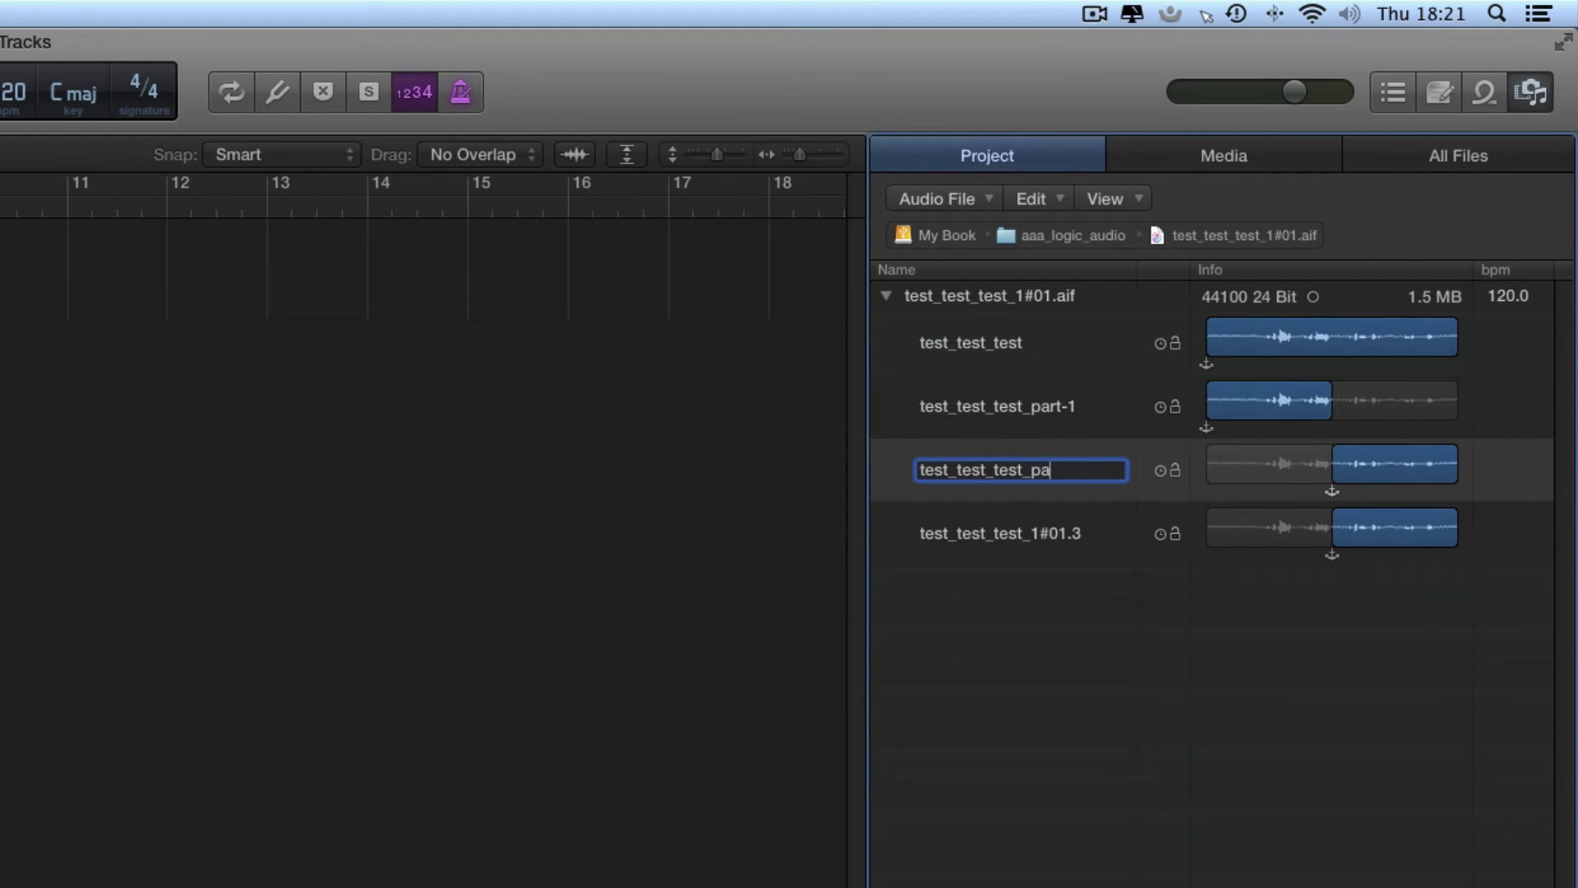
text(rt-2)
key(Return)
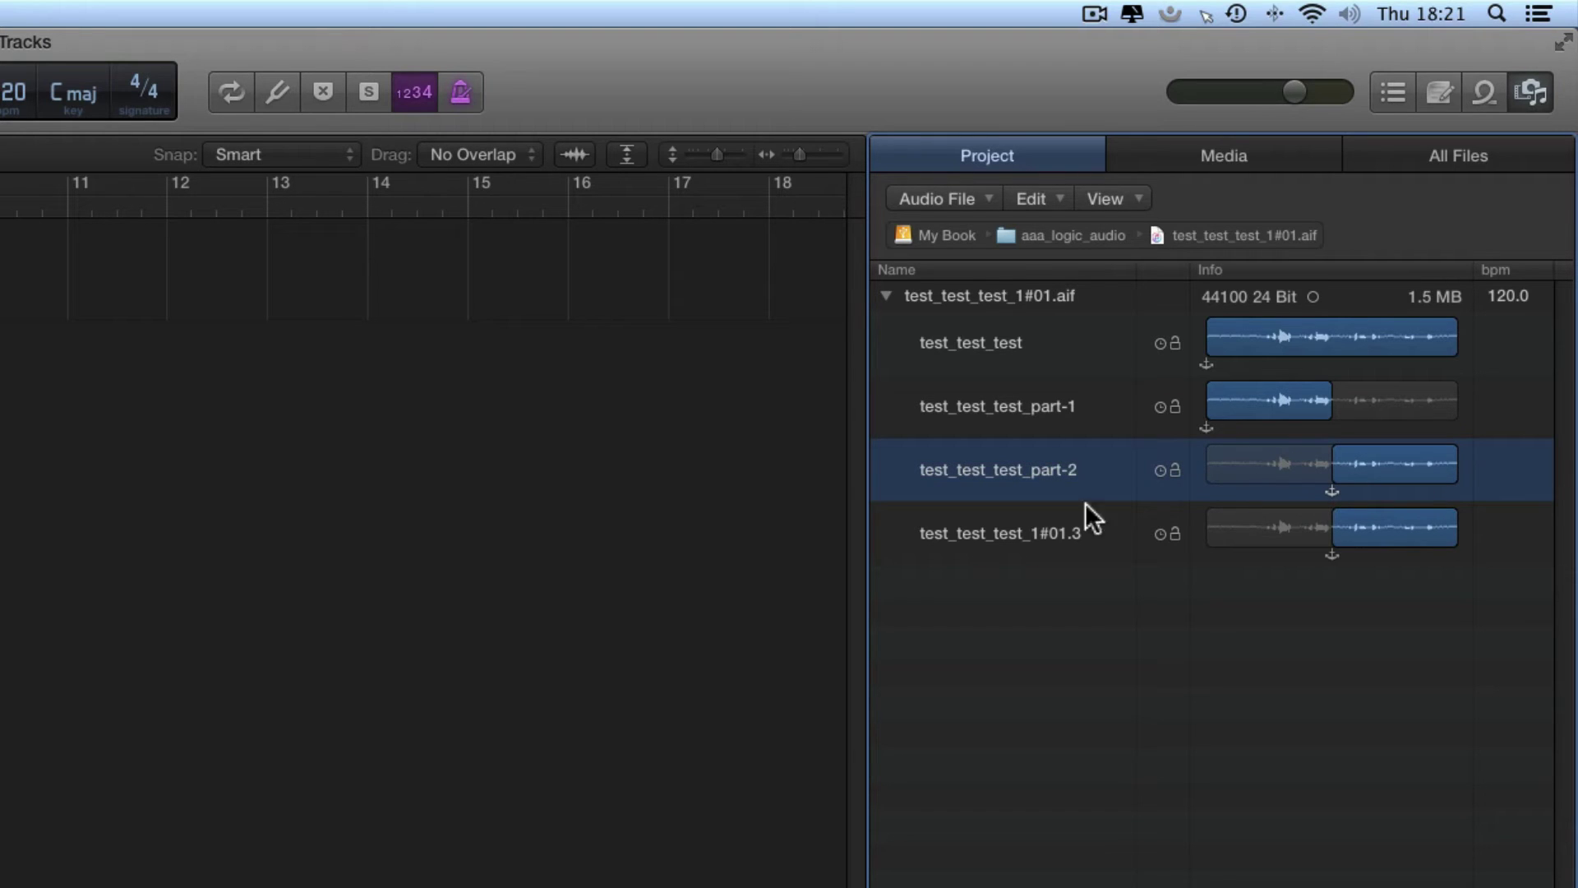
click(1056, 539)
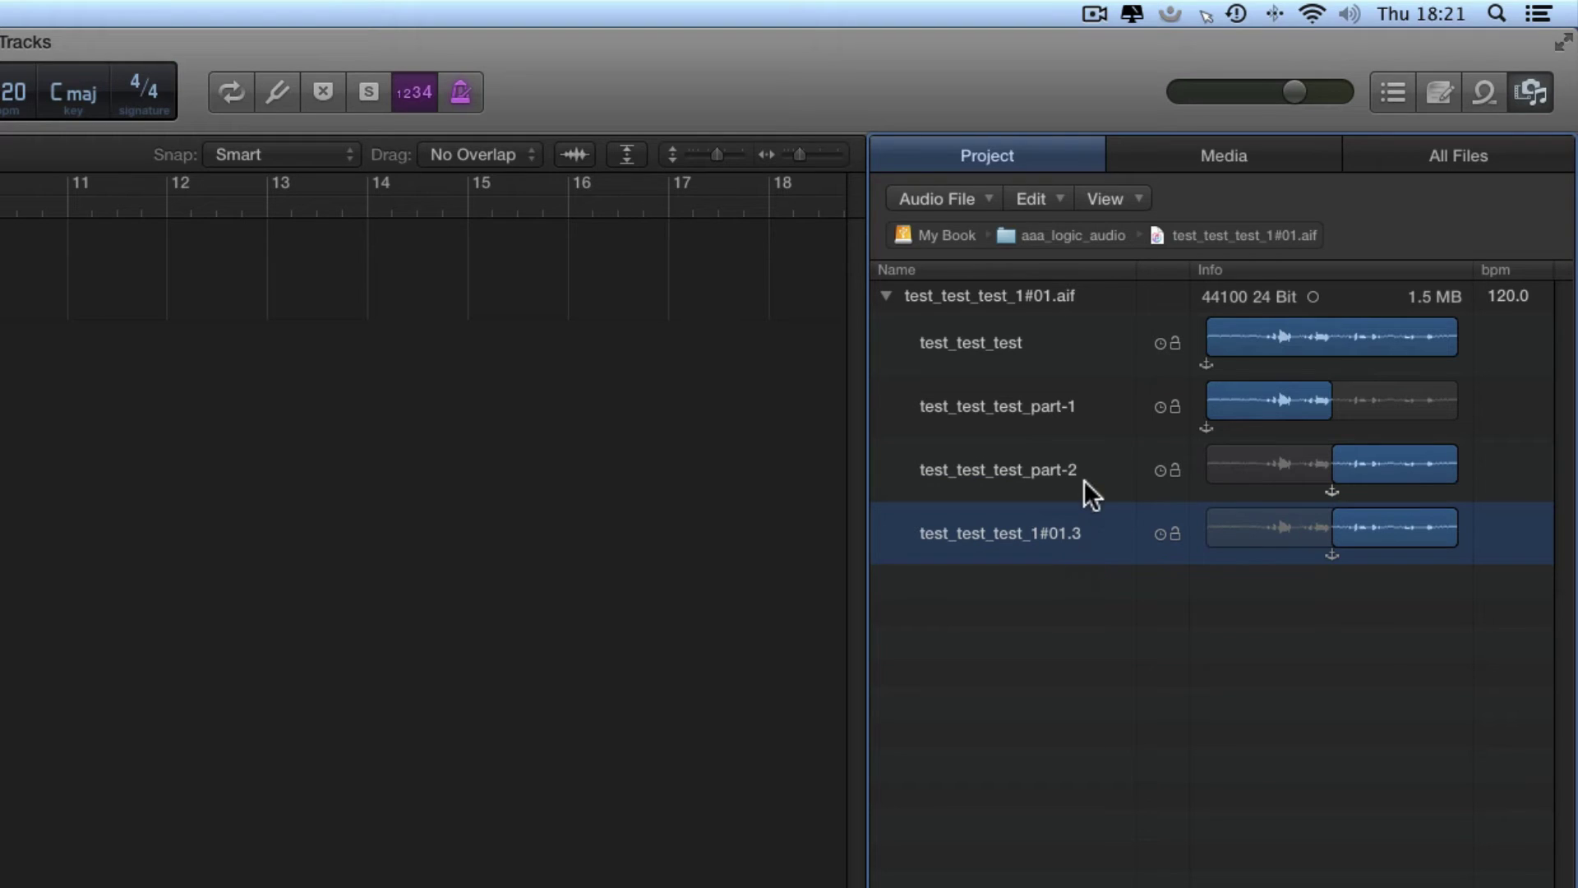
- Select test_test_test_1#01.3 under test_test_test_1#01.aif and delete it from the bin
click(1072, 476)
click(1073, 533)
click(1045, 466)
click(1064, 530)
key(Delete)
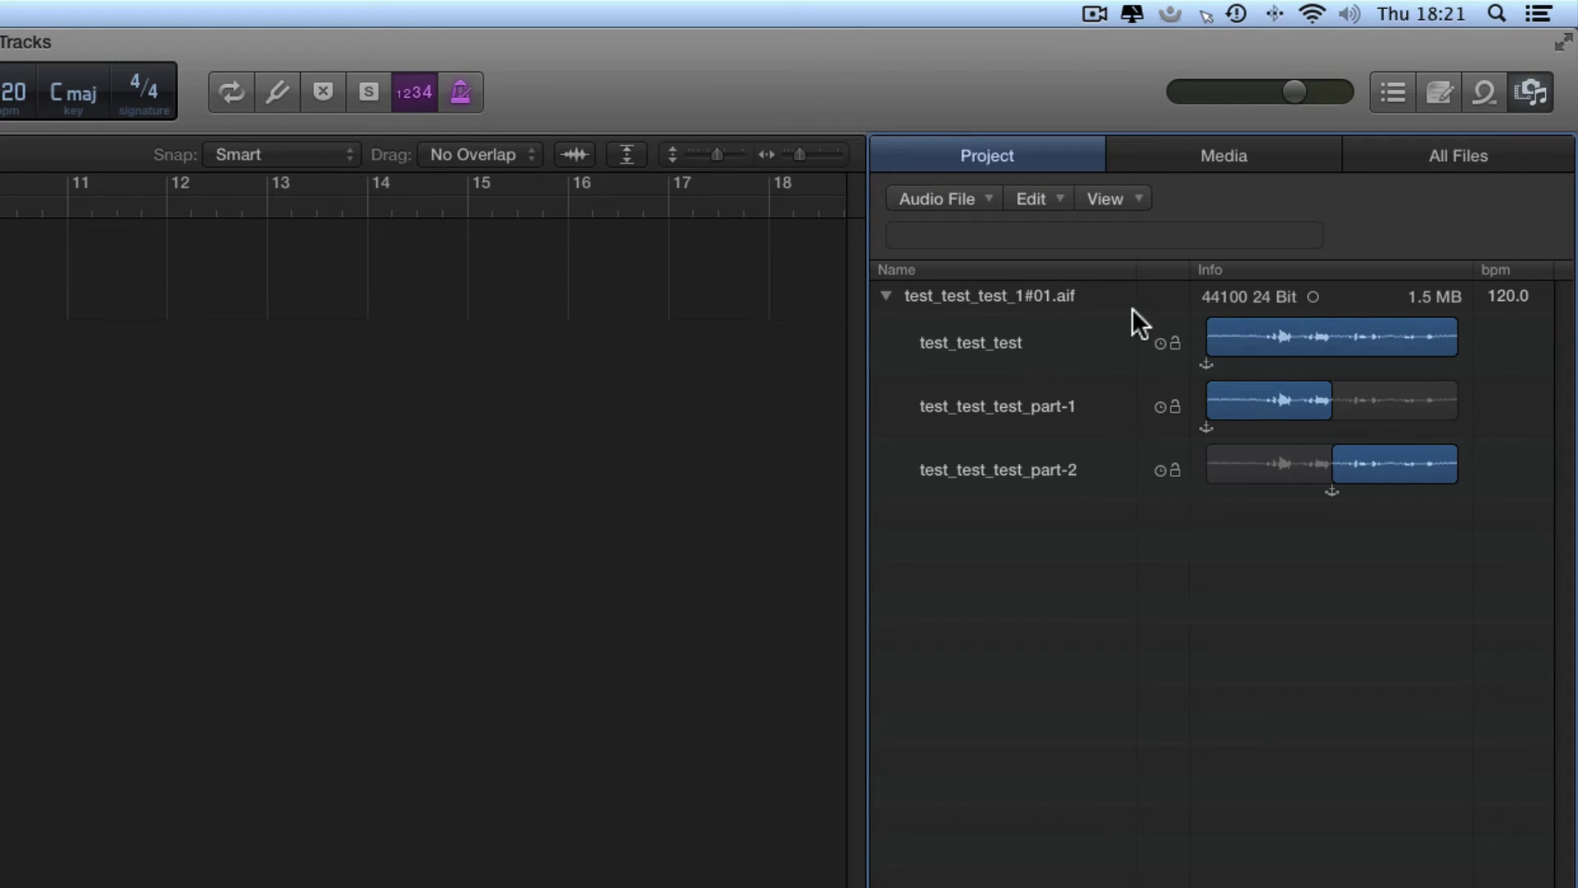
click(886, 294)
click(886, 294)
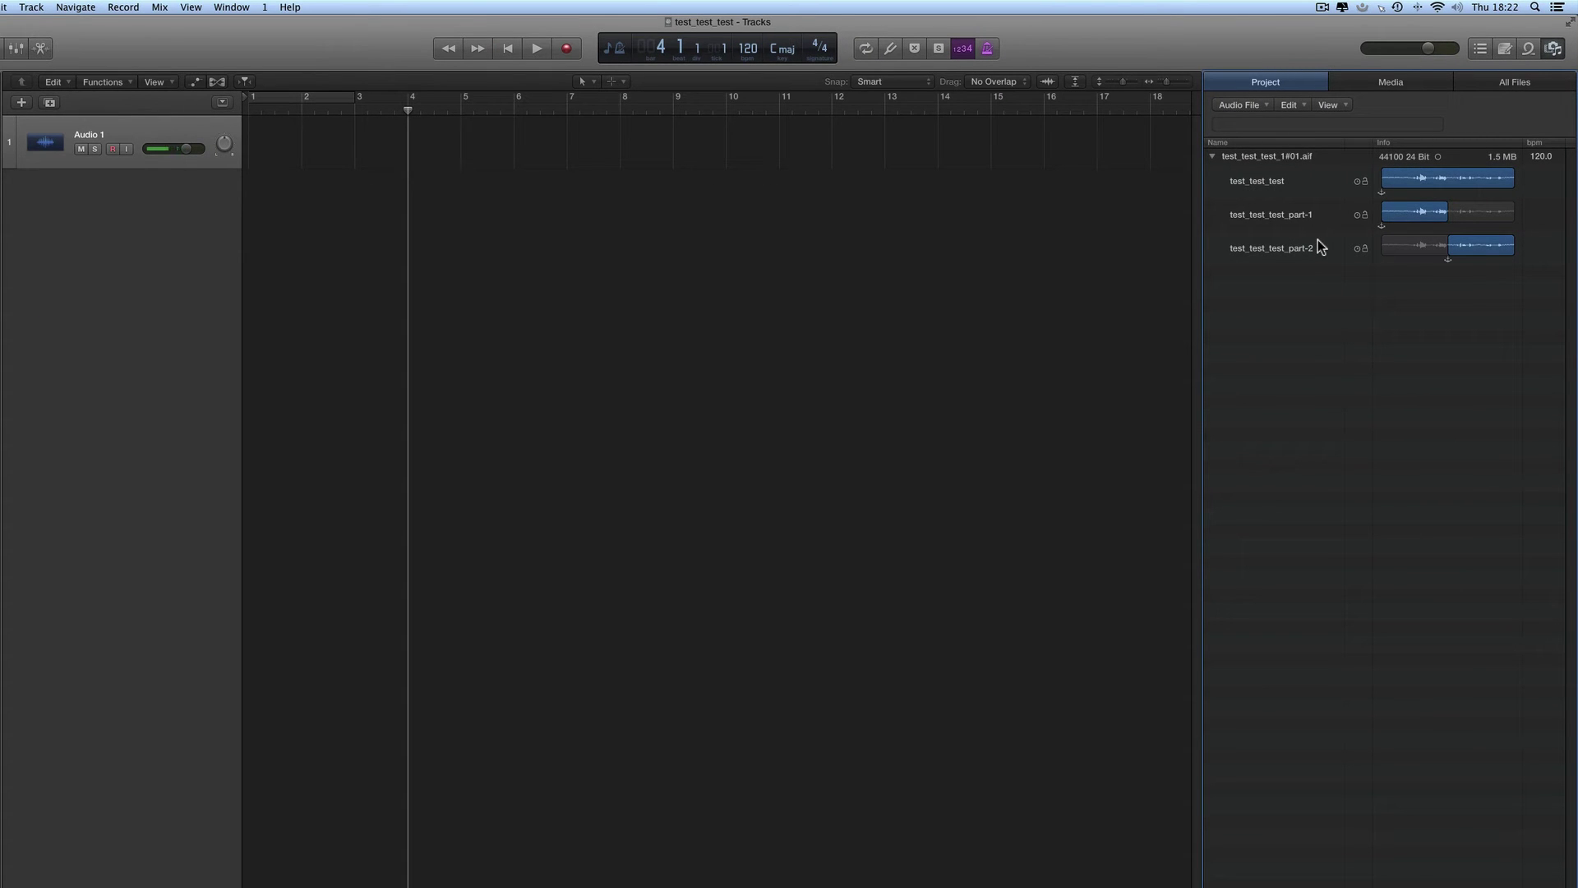
click(1298, 215)
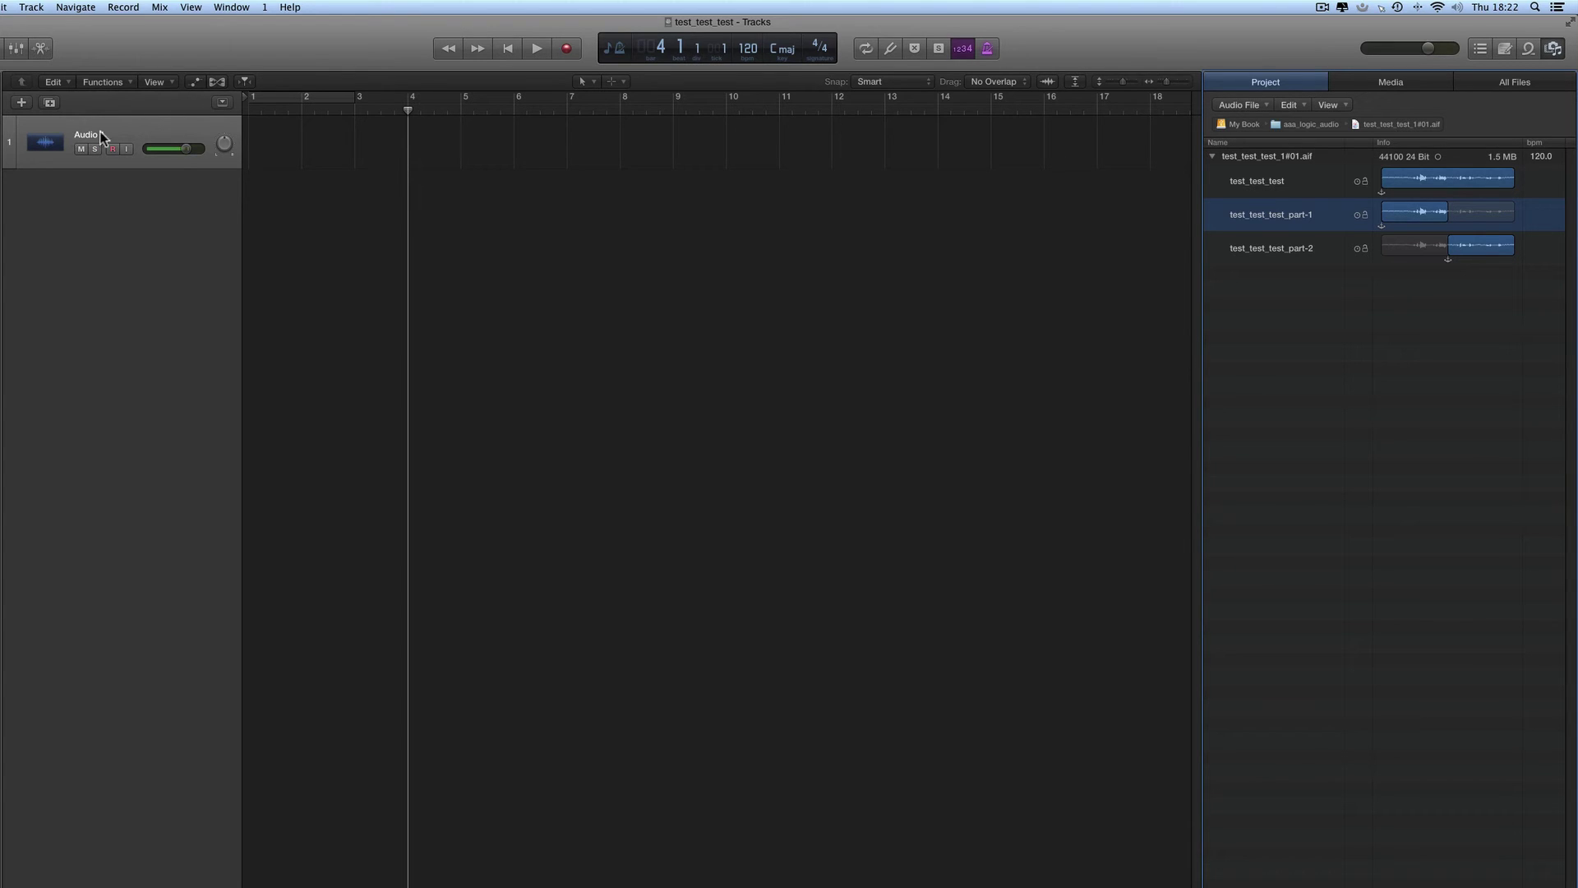
- Drag test_test_test_part-1 from the bin onto track 1 at bar 5
click(1296, 221)
drag(1299, 220, 465, 155)
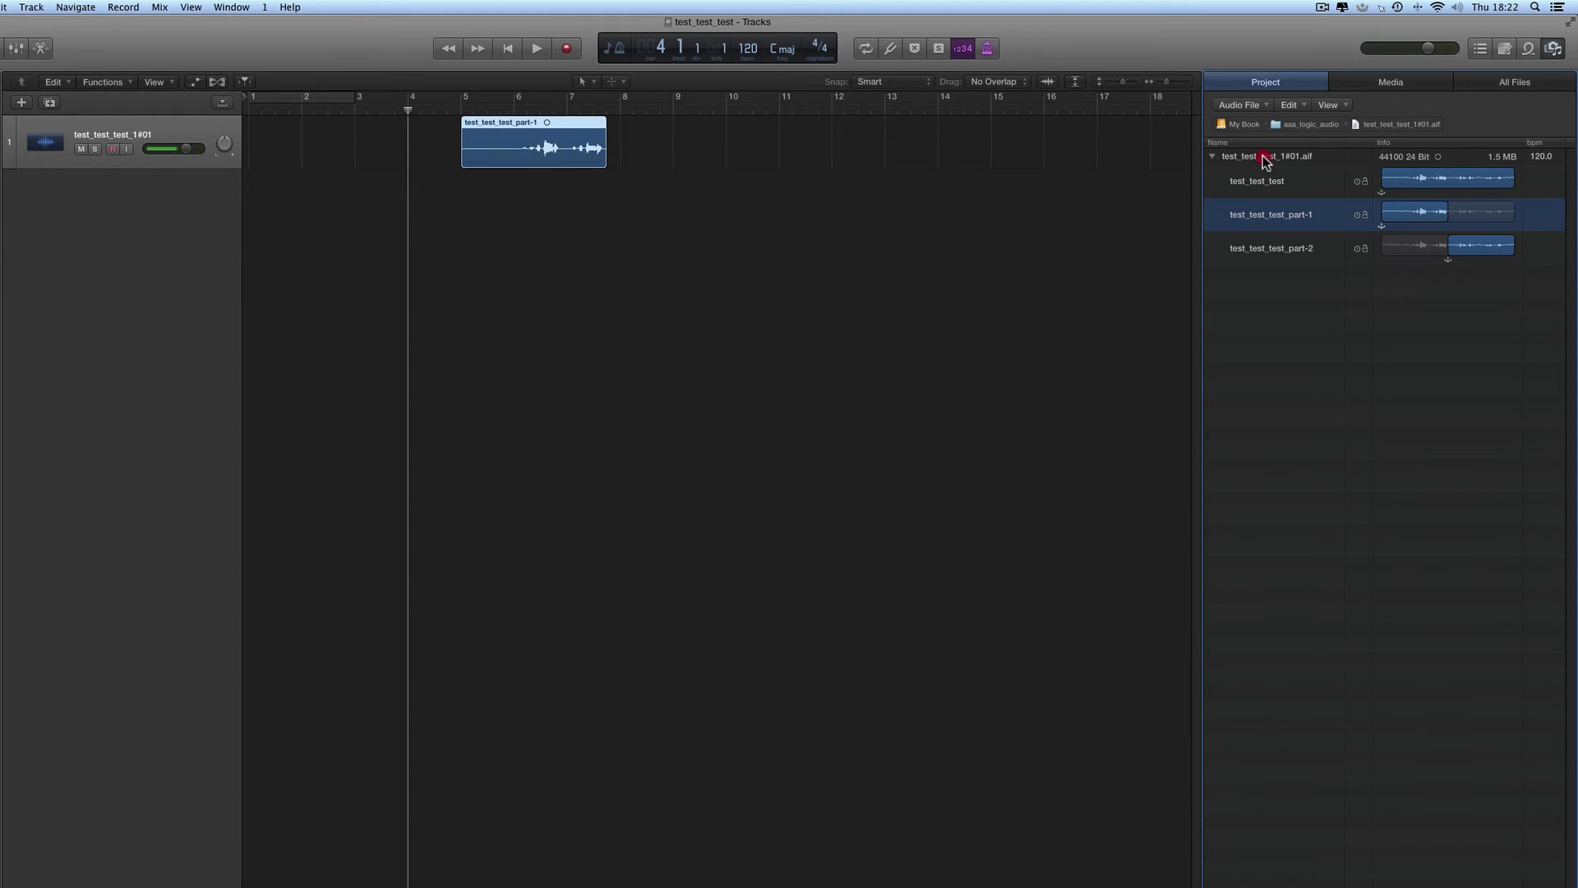
click(1264, 156)
click(552, 151)
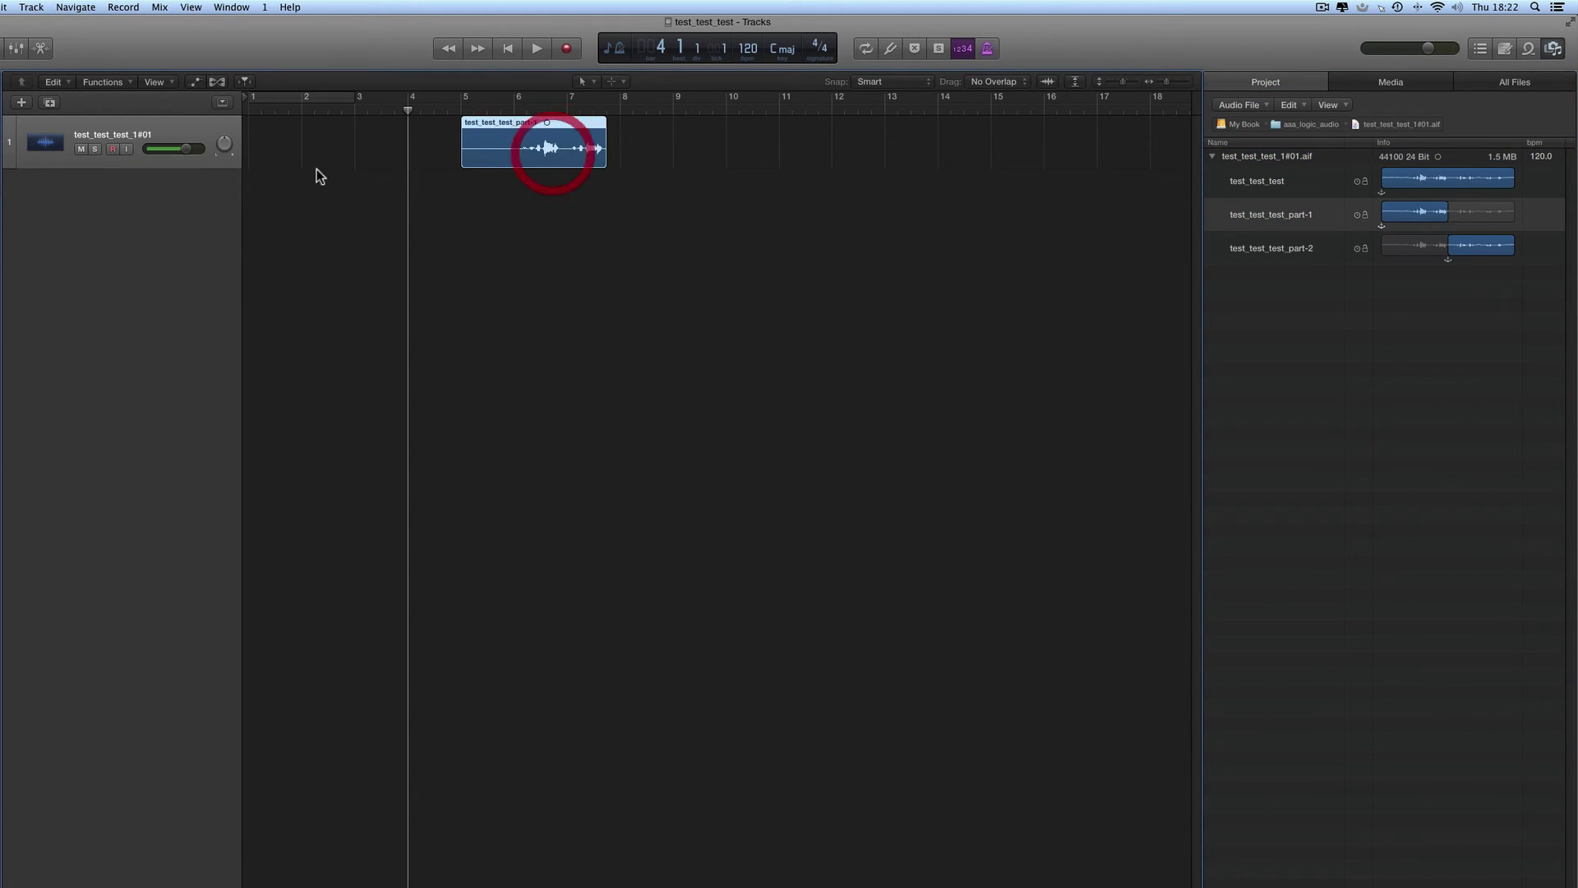
- Rename the track to Audio 1 and place test_test_test_part-2 on it at bar 11
double_click(135, 137)
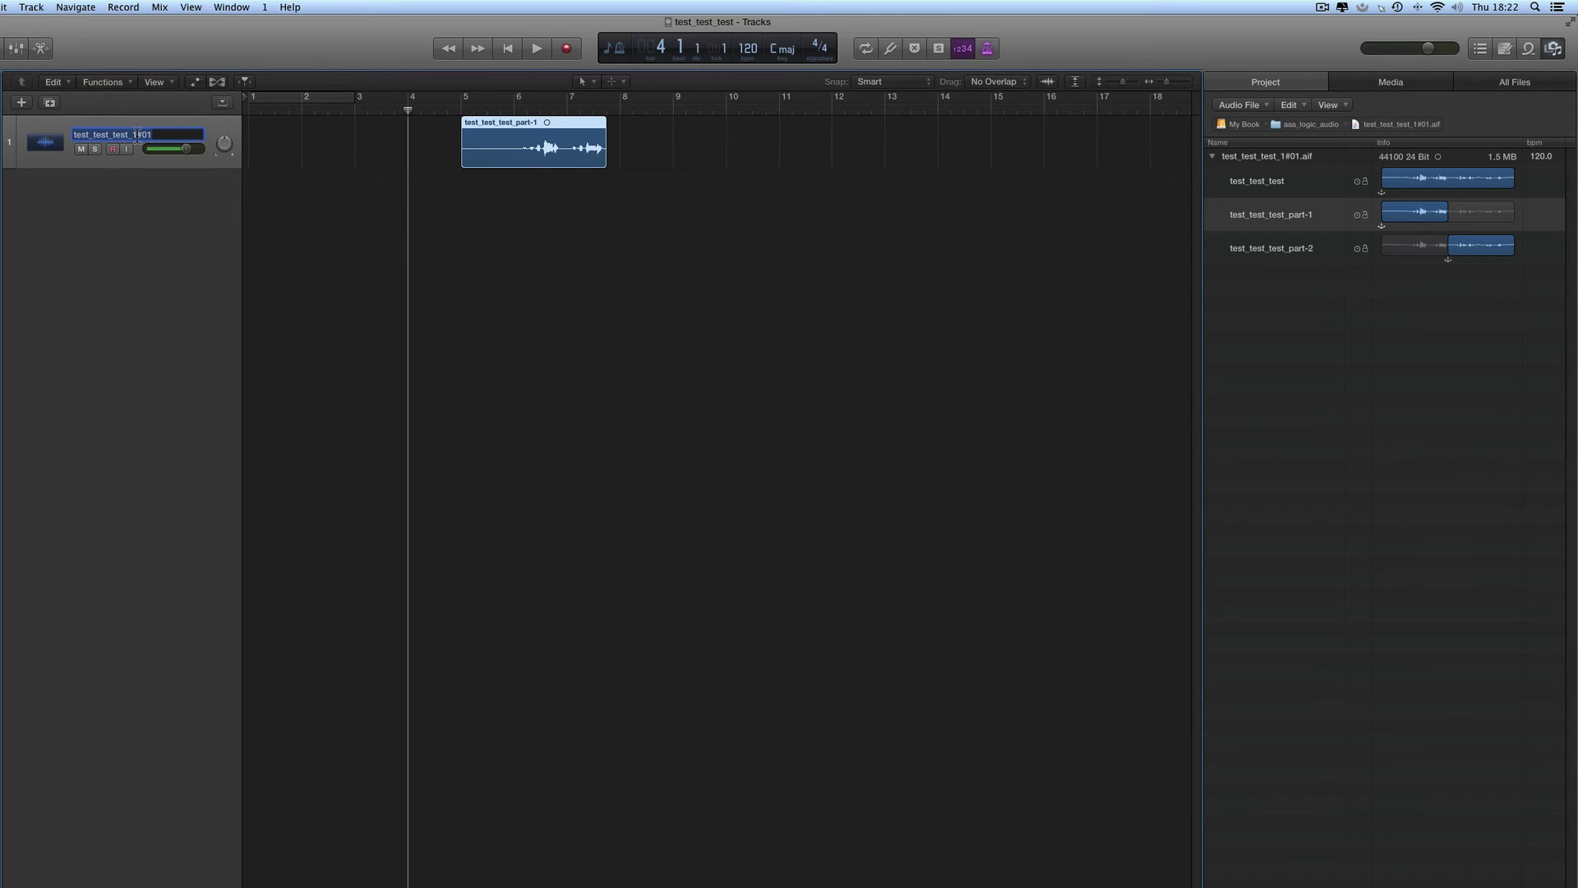
text(Audio 1)
key(Return)
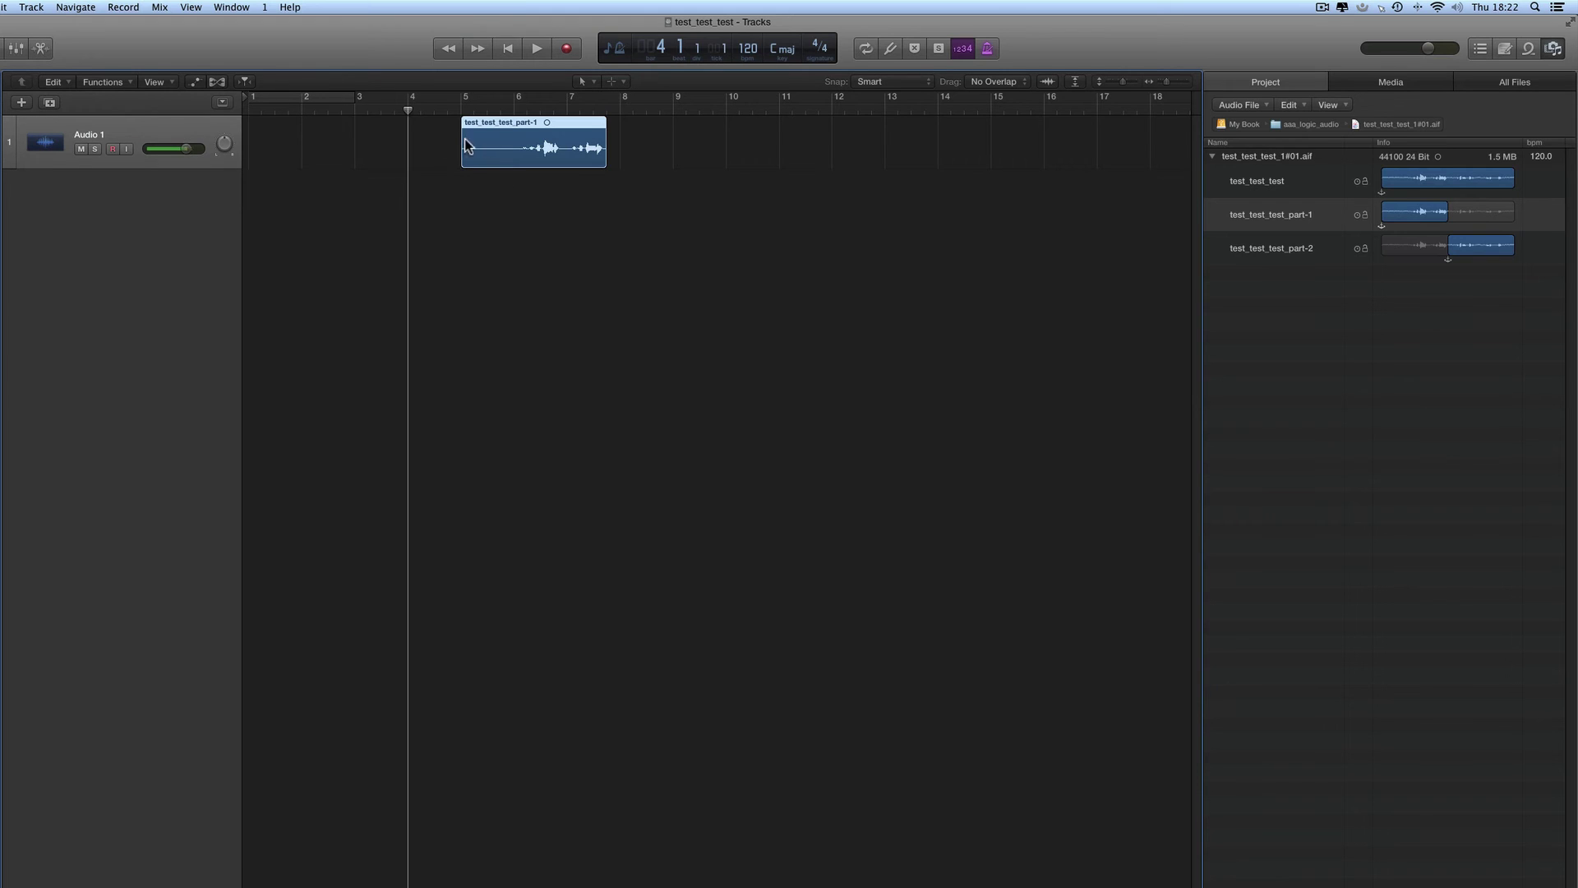
click(1302, 252)
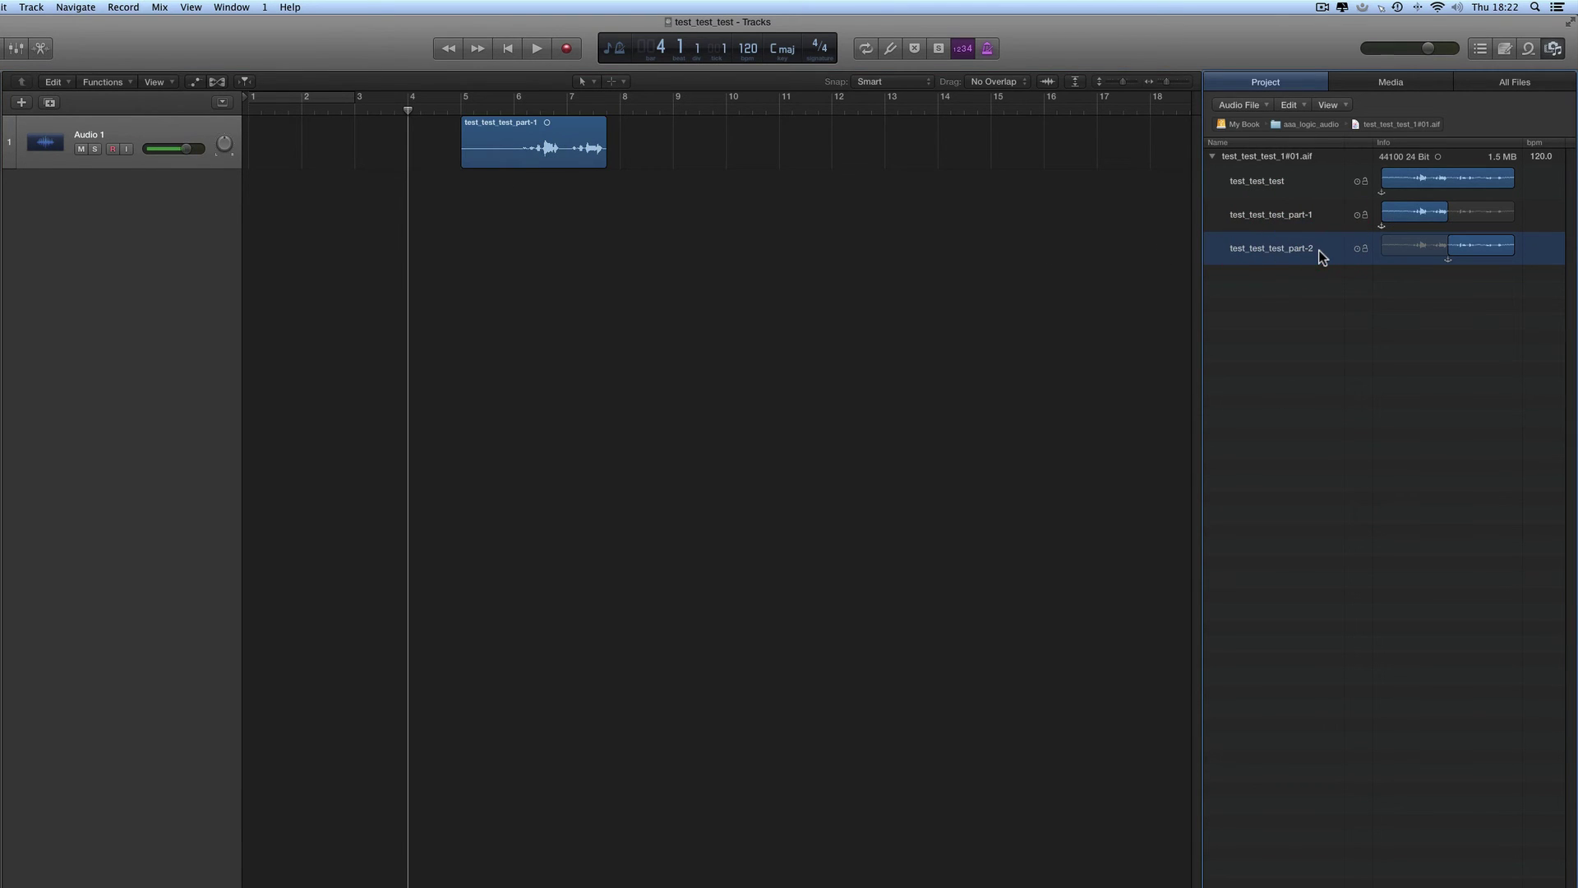
drag(1314, 257, 778, 149)
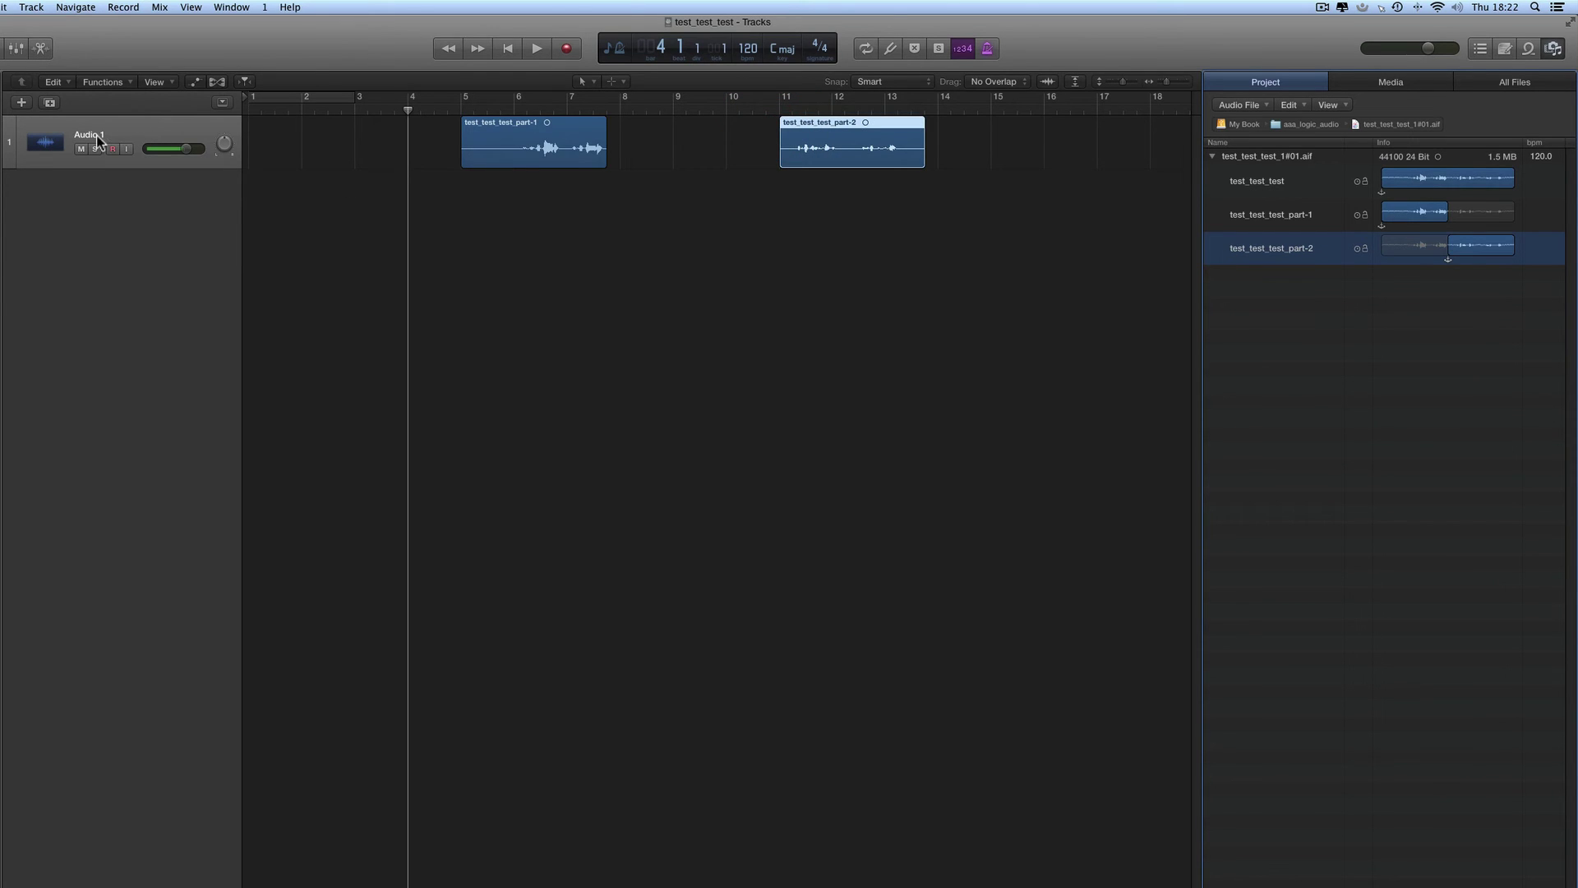